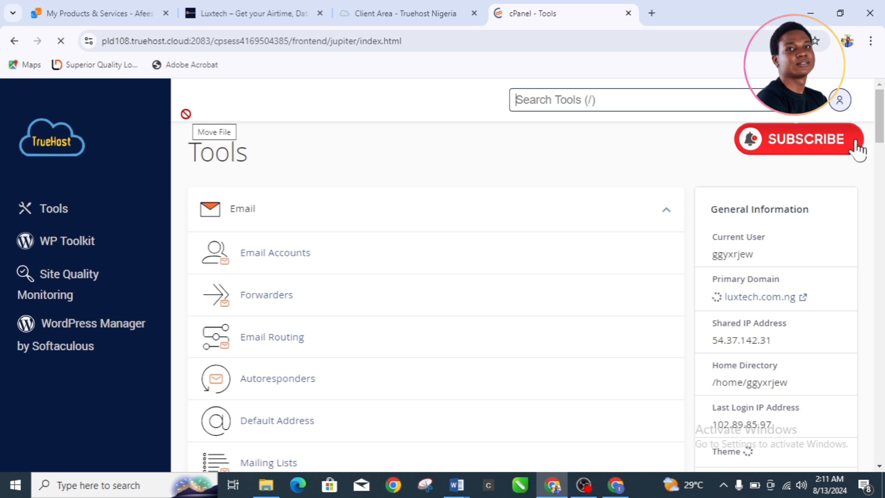
- Open WordPress Manager by Softaculous and bring up the list of WordPress installations
{"action": "scroll", "coordinate": [337, 264], "scroll_direction": "down", "scroll_amount": 4}
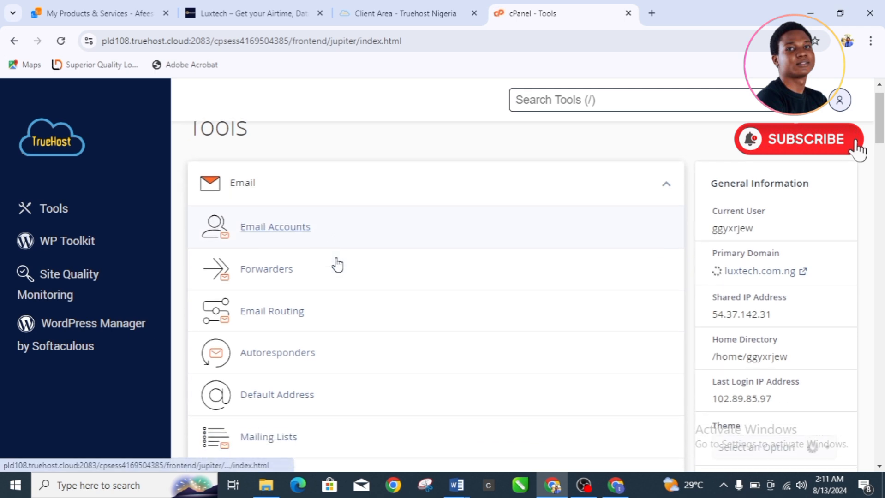
{"action": "scroll", "coordinate": [337, 266], "scroll_direction": "down", "scroll_amount": 1}
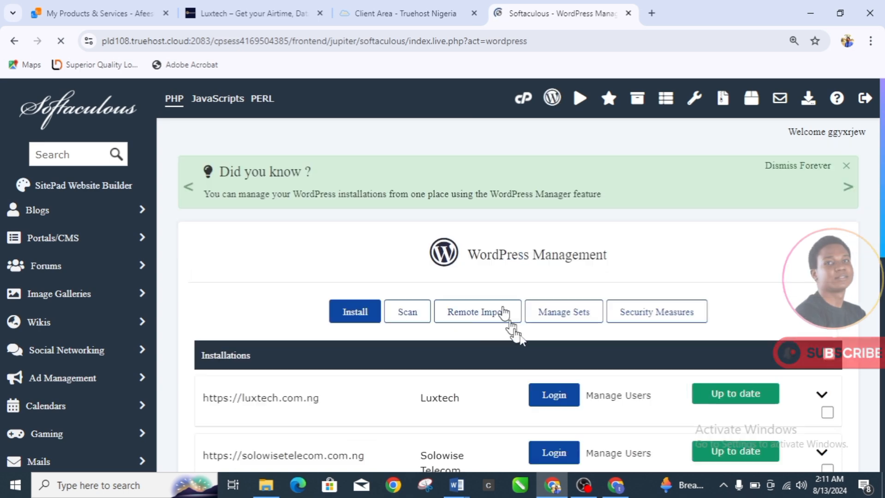
{"action": "scroll", "coordinate": [521, 340], "scroll_direction": "down", "scroll_amount": 3}
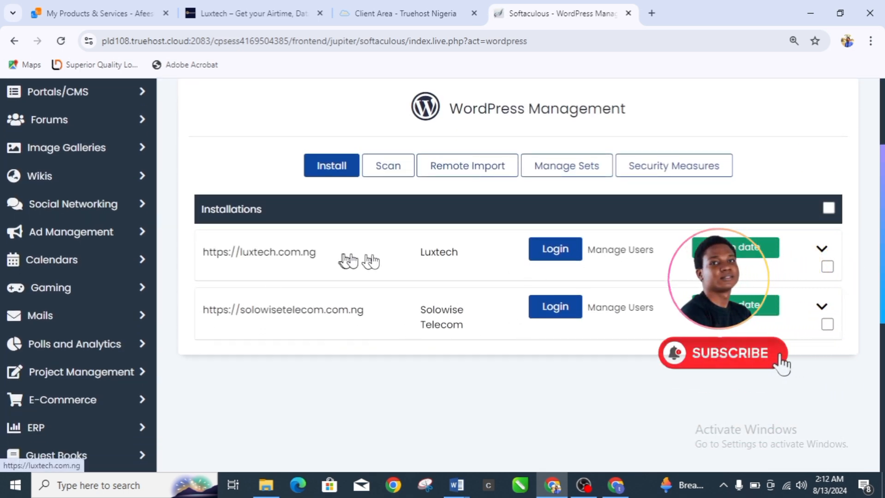
{"action": "scroll", "coordinate": [351, 313], "scroll_direction": "up", "scroll_amount": 3}
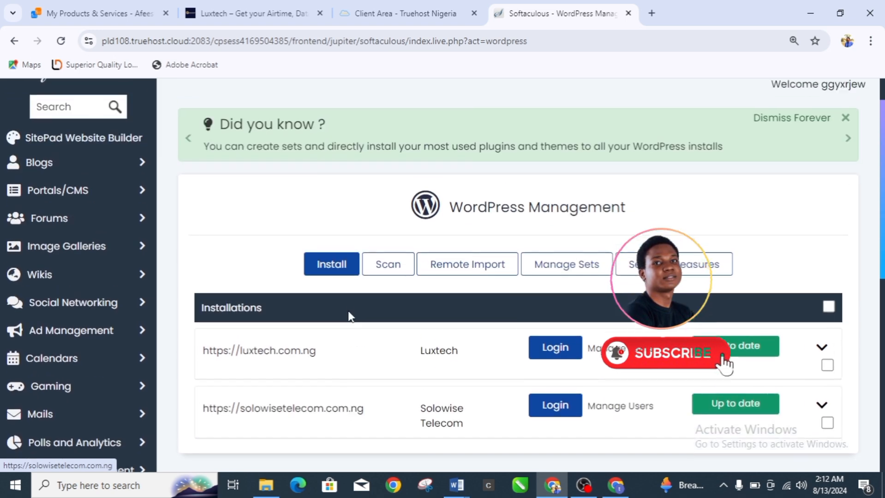
{"action": "scroll", "coordinate": [350, 316], "scroll_direction": "down", "scroll_amount": 1}
{"action": "scroll", "coordinate": [351, 317], "scroll_direction": "up", "scroll_amount": 1}
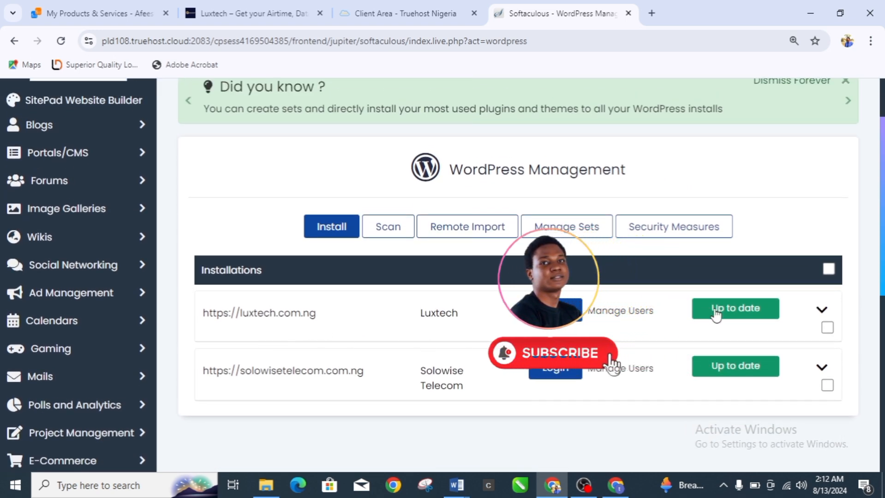
- Expand the details of the luxtech.com.ng installation and open its backup page
{"action": "left_click", "coordinate": [822, 310]}
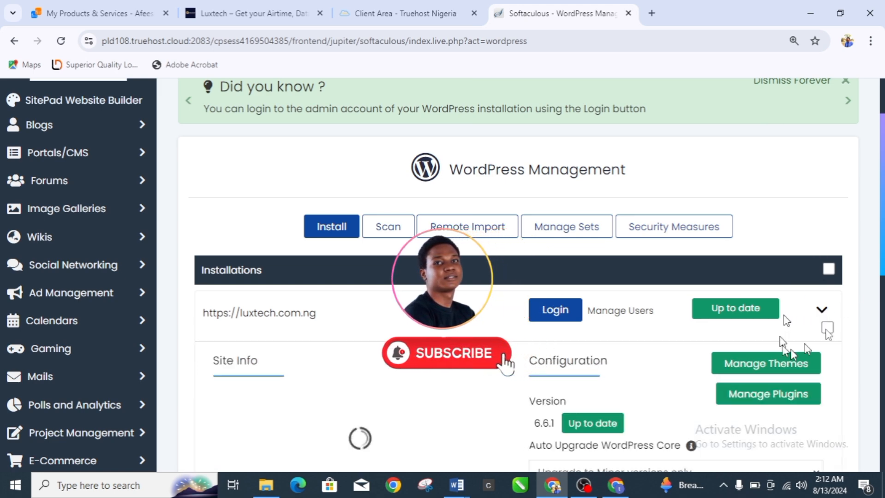
{"action": "scroll", "coordinate": [826, 323], "scroll_direction": "down", "scroll_amount": 3}
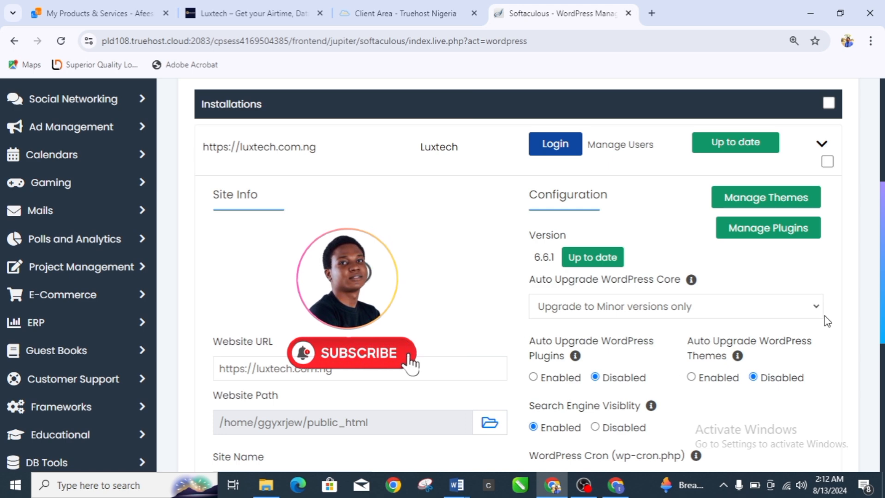
{"action": "scroll", "coordinate": [677, 385], "scroll_direction": "down", "scroll_amount": 5}
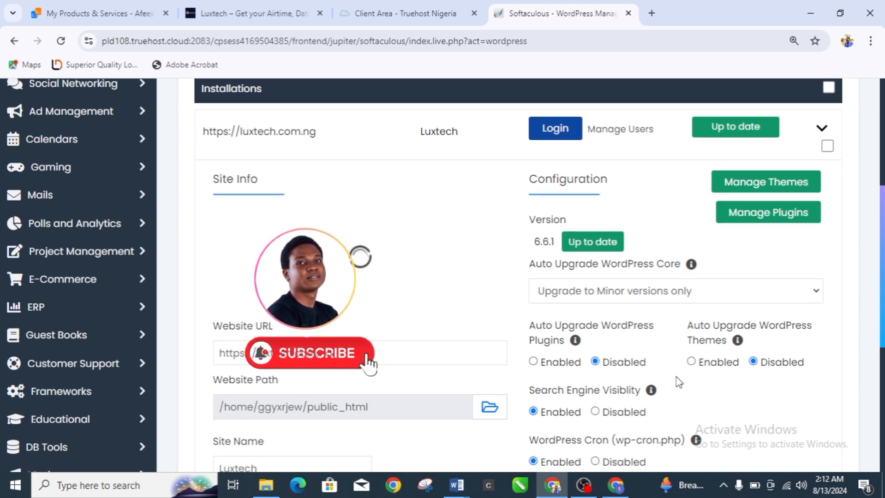
{"action": "scroll", "coordinate": [677, 383], "scroll_direction": "down", "scroll_amount": 1}
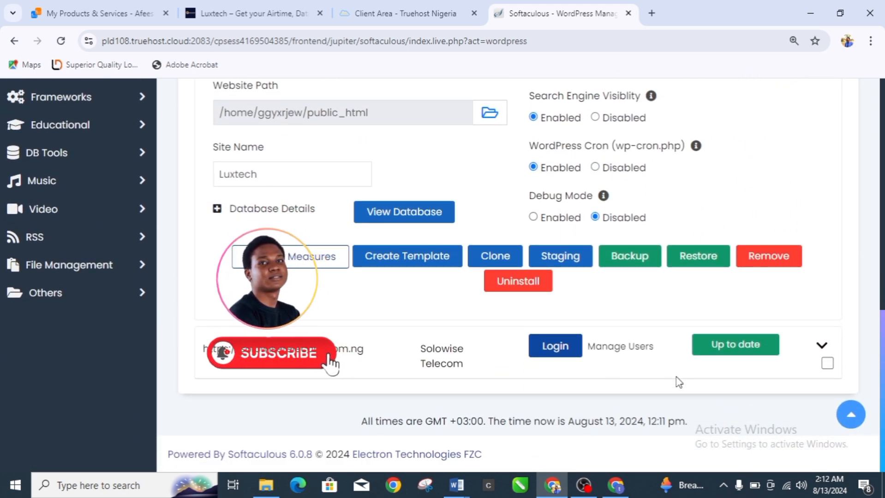
{"action": "scroll", "coordinate": [627, 360], "scroll_direction": "up", "scroll_amount": 3}
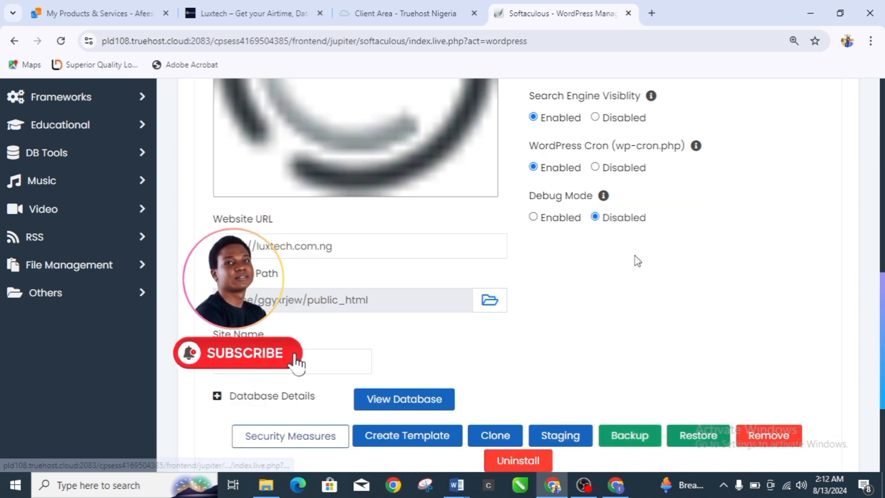
{"action": "scroll", "coordinate": [625, 381], "scroll_direction": "down", "scroll_amount": 3}
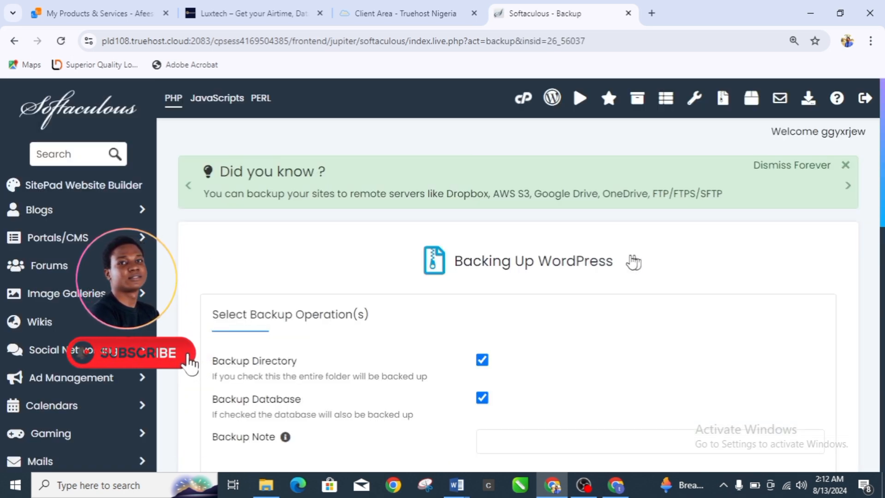
- Back up the luxtech.com.ng installation, including its directory and database, to the default location
{"action": "scroll", "coordinate": [622, 296], "scroll_direction": "down", "scroll_amount": 5}
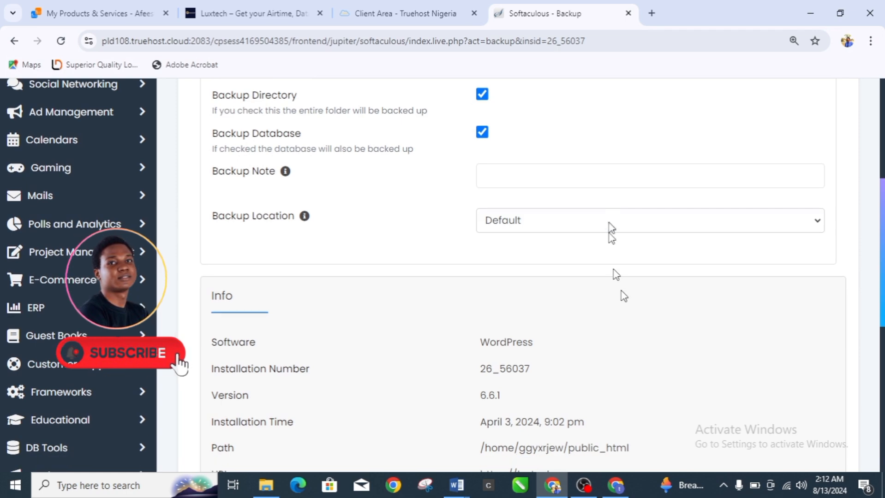
{"action": "scroll", "coordinate": [614, 222], "scroll_direction": "up", "scroll_amount": 5}
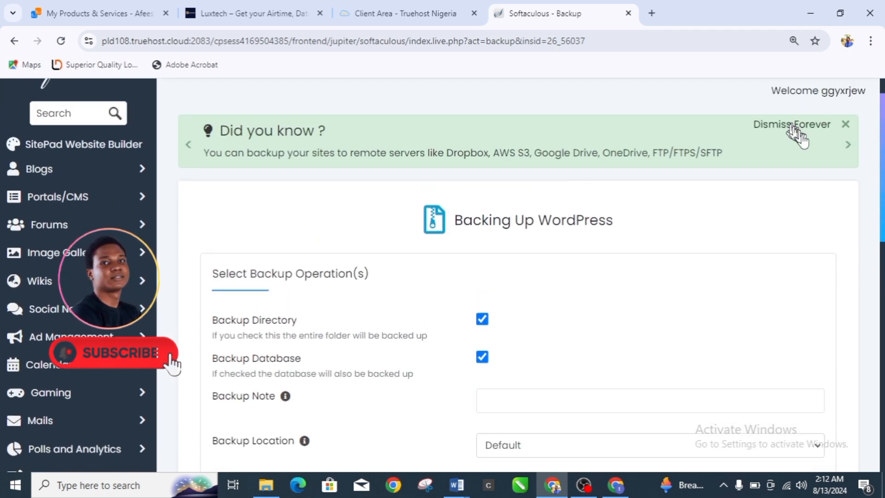
{"action": "scroll", "coordinate": [571, 276], "scroll_direction": "down", "scroll_amount": 8}
{"action": "scroll", "coordinate": [571, 277], "scroll_direction": "up", "scroll_amount": 1}
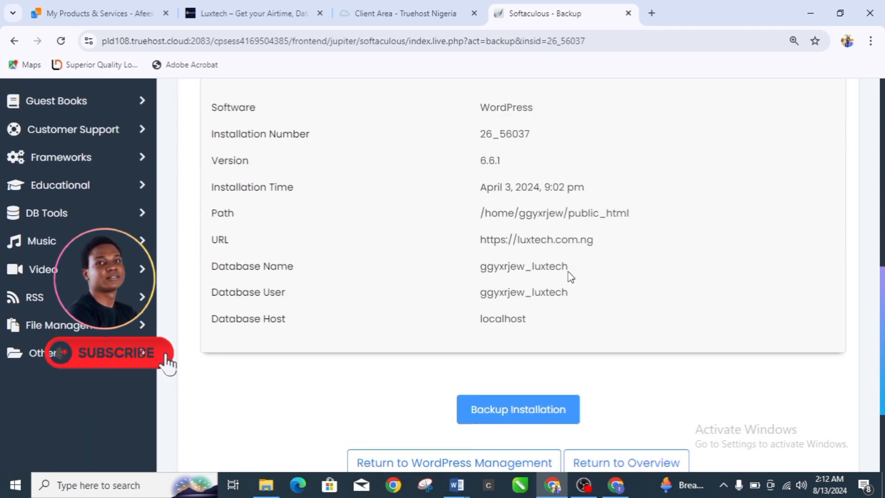
{"action": "scroll", "coordinate": [570, 277], "scroll_direction": "down", "scroll_amount": 3}
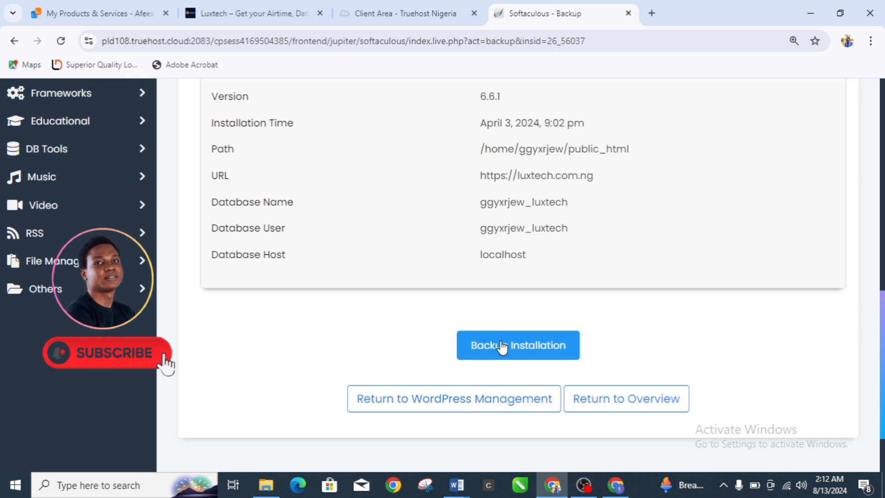
{"action": "left_click", "coordinate": [503, 346]}
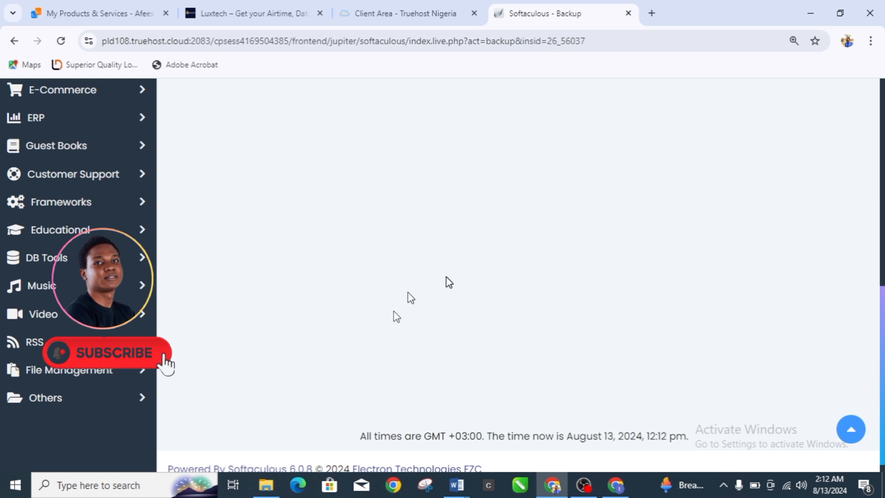
{"action": "scroll", "coordinate": [449, 282], "scroll_direction": "up", "scroll_amount": 9}
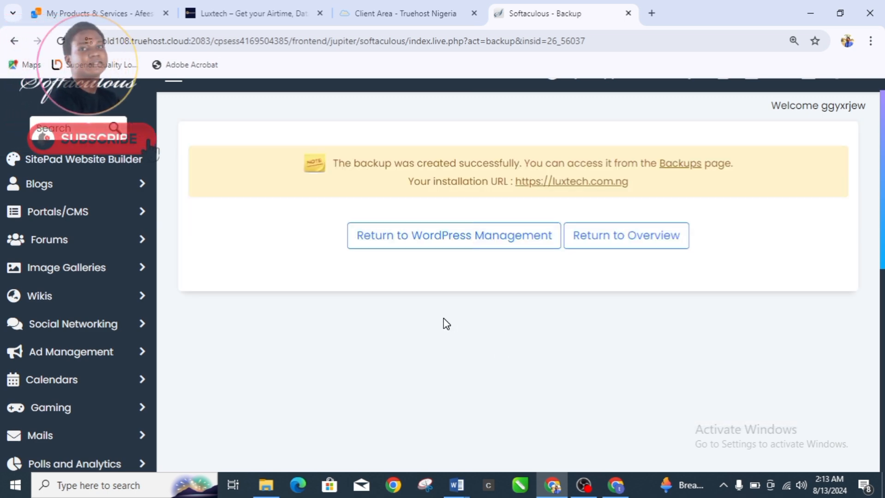
{"action": "scroll", "coordinate": [510, 329], "scroll_direction": "down", "scroll_amount": 10}
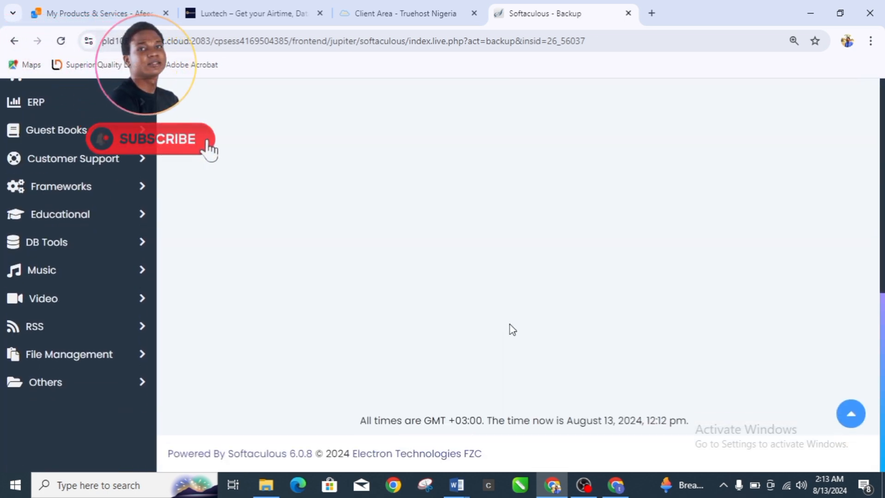
{"action": "scroll", "coordinate": [512, 329], "scroll_direction": "up", "scroll_amount": 10}
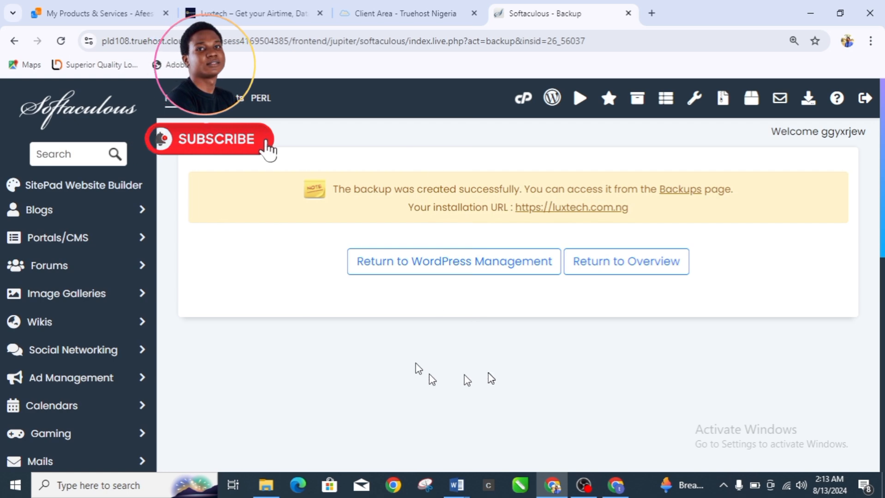
{"action": "scroll", "coordinate": [490, 378], "scroll_direction": "down", "scroll_amount": 5}
{"action": "scroll", "coordinate": [464, 323], "scroll_direction": "up", "scroll_amount": 5}
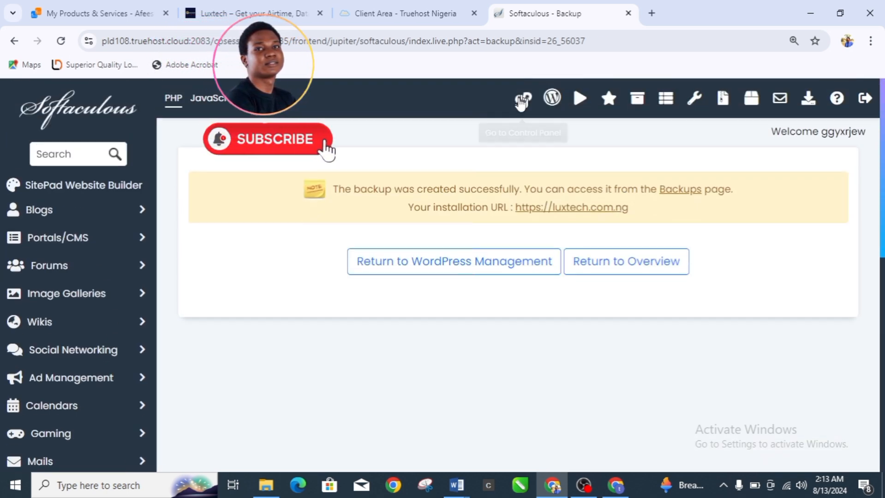
- Return to the cPanel tools overview and open File Manager from the Files section
{"action": "left_click", "coordinate": [522, 100]}
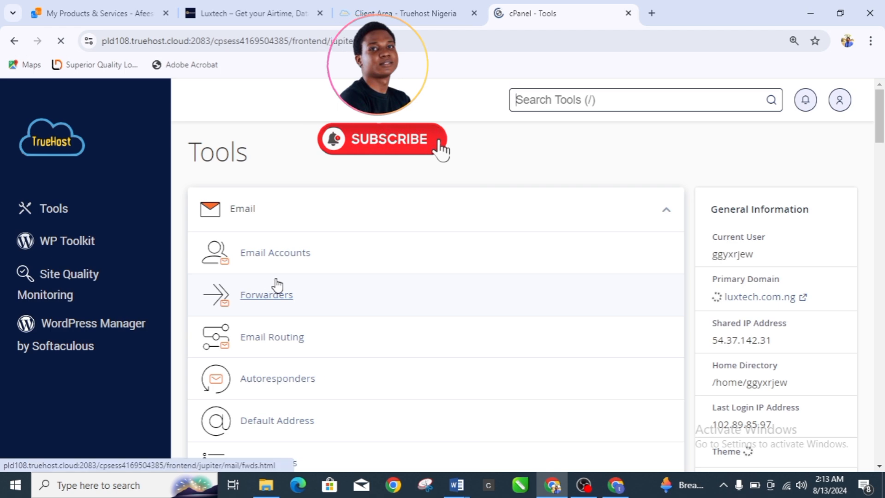
{"action": "scroll", "coordinate": [277, 286], "scroll_direction": "down", "scroll_amount": 10}
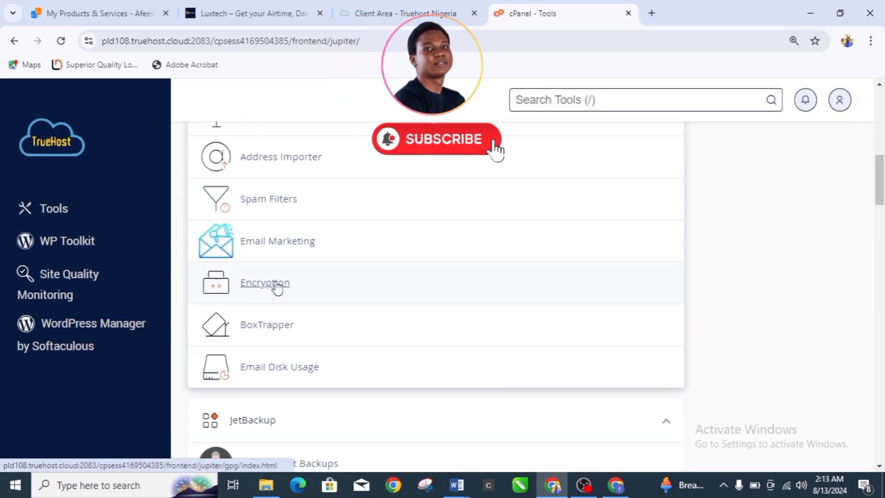
{"action": "scroll", "coordinate": [277, 287], "scroll_direction": "down", "scroll_amount": 3}
{"action": "scroll", "coordinate": [277, 287], "scroll_direction": "up", "scroll_amount": 7}
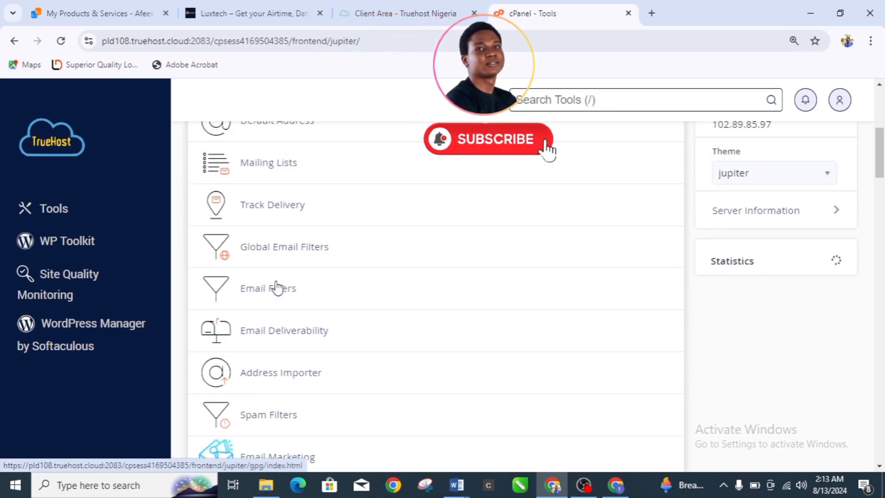
{"action": "scroll", "coordinate": [277, 287], "scroll_direction": "down", "scroll_amount": 15}
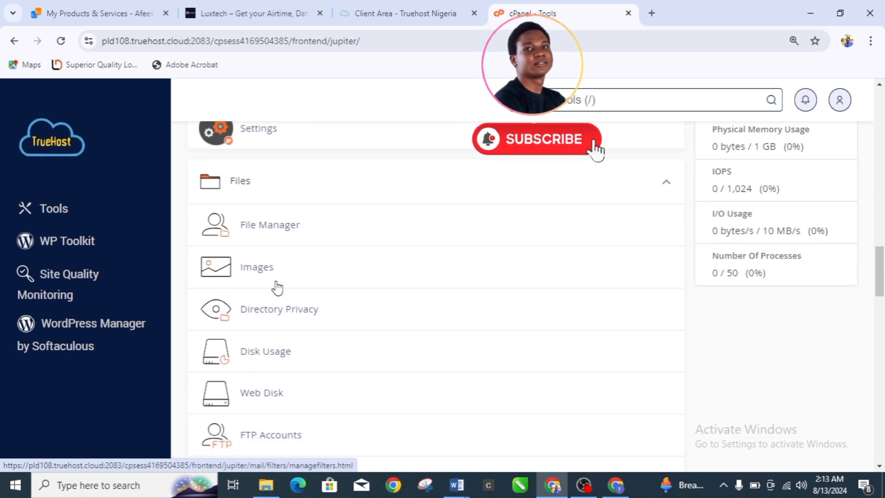
{"action": "scroll", "coordinate": [277, 287], "scroll_direction": "down", "scroll_amount": 1}
{"action": "left_click", "coordinate": [263, 187]}
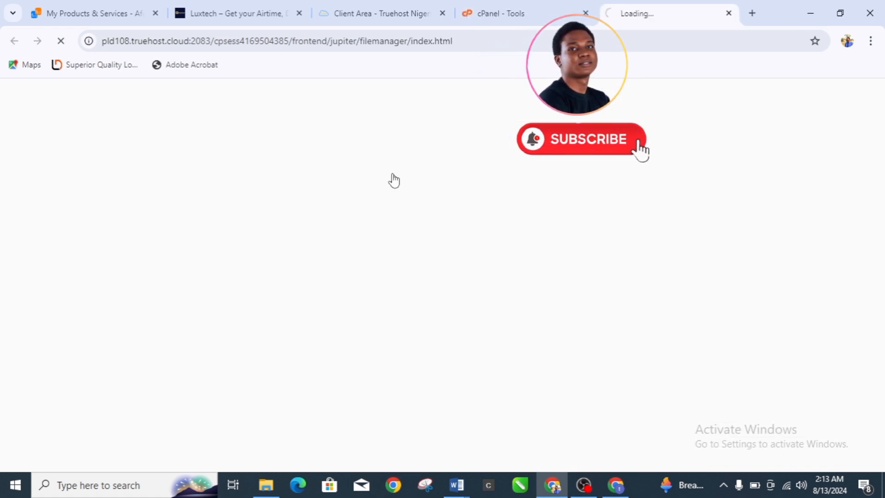
- Look through the home directory's folders for the backup and open the .softaculous folder
{"action": "scroll", "coordinate": [312, 269], "scroll_direction": "down", "scroll_amount": 2}
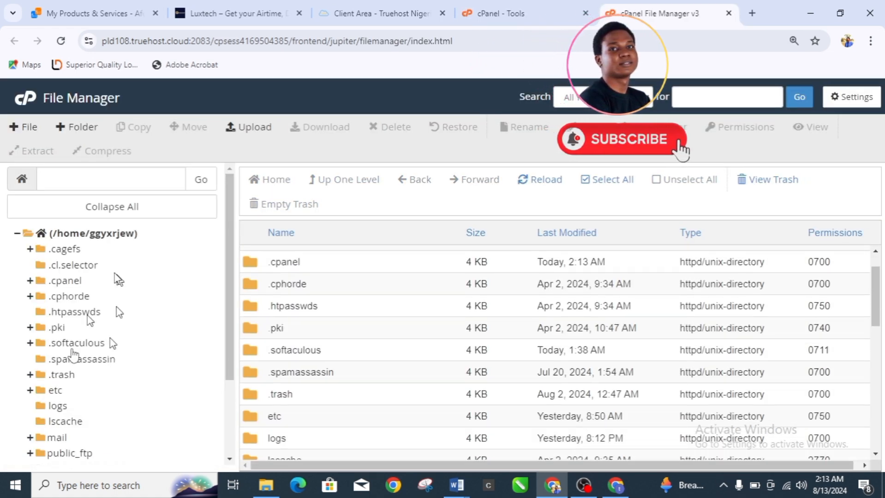
{"action": "scroll", "coordinate": [139, 424], "scroll_direction": "down", "scroll_amount": 3}
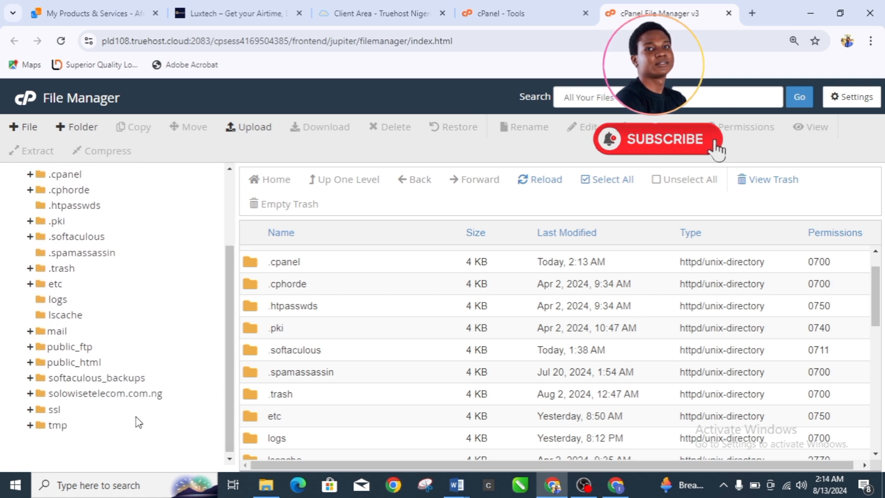
{"action": "left_click", "coordinate": [93, 377]}
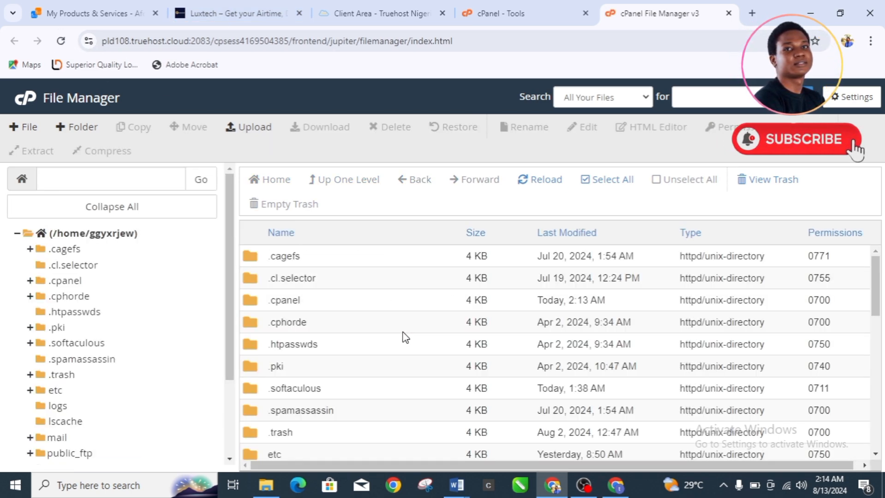
{"action": "scroll", "coordinate": [405, 337], "scroll_direction": "down", "scroll_amount": 4}
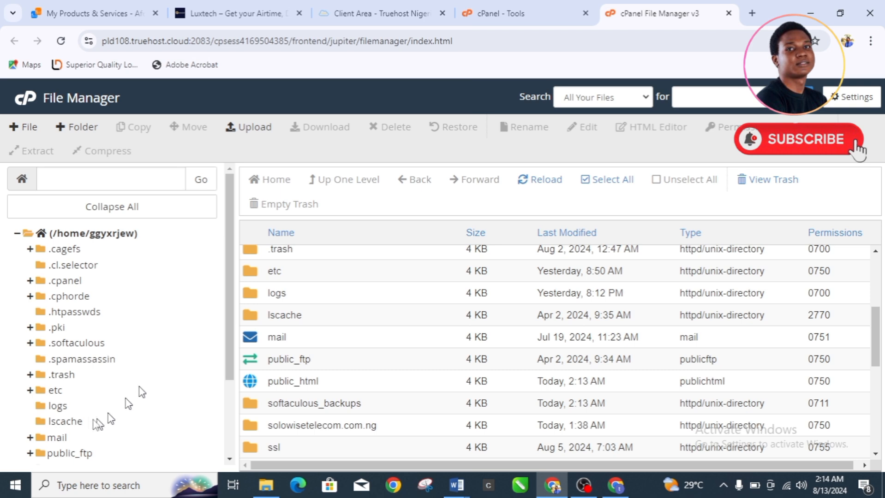
{"action": "scroll", "coordinate": [109, 404], "scroll_direction": "down", "scroll_amount": 1}
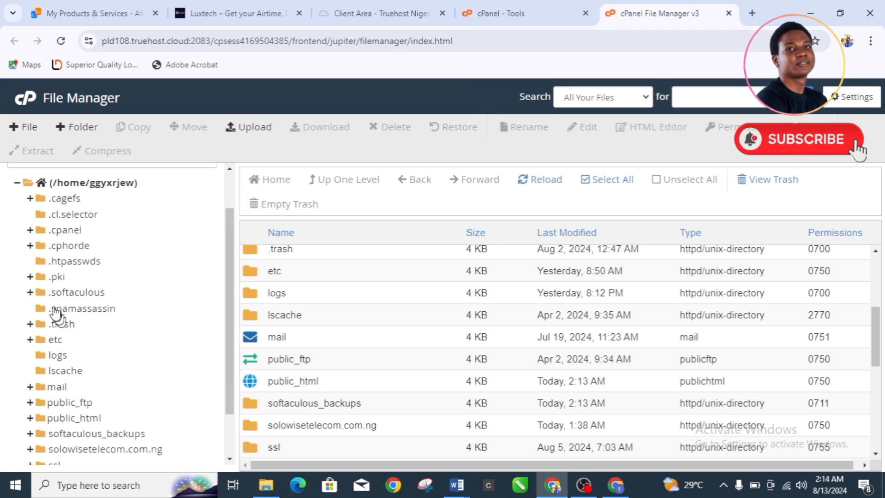
{"action": "left_click", "coordinate": [42, 294]}
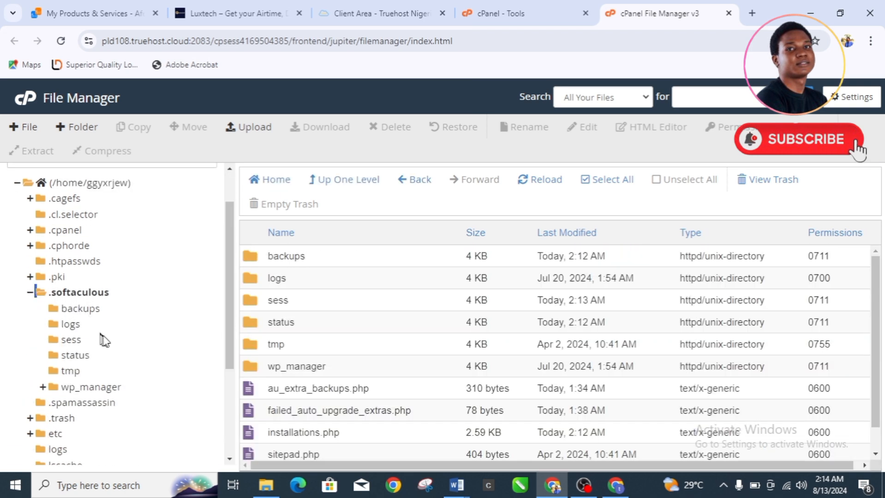
- Open the softaculous_backups folder and download the archive wp.26_56037.2024-08-13_12-12-41.tar.gz
{"action": "scroll", "coordinate": [294, 365], "scroll_direction": "down", "scroll_amount": 1}
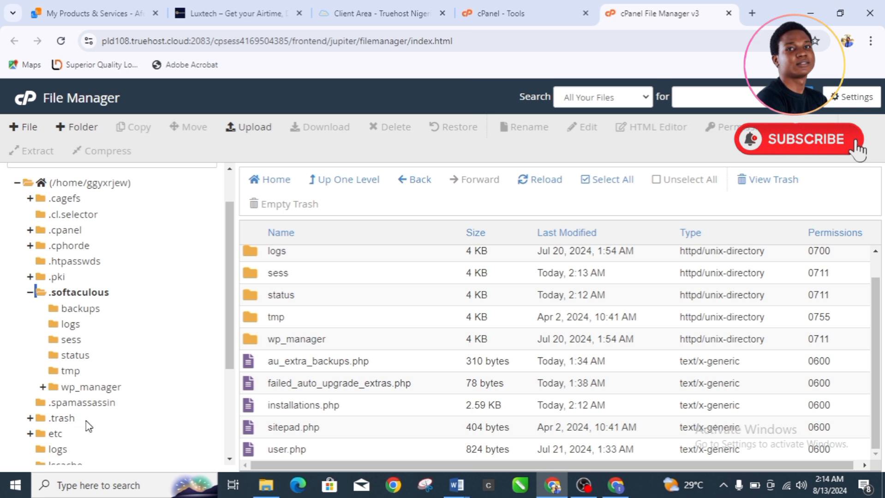
{"action": "scroll", "coordinate": [86, 421], "scroll_direction": "down", "scroll_amount": 3}
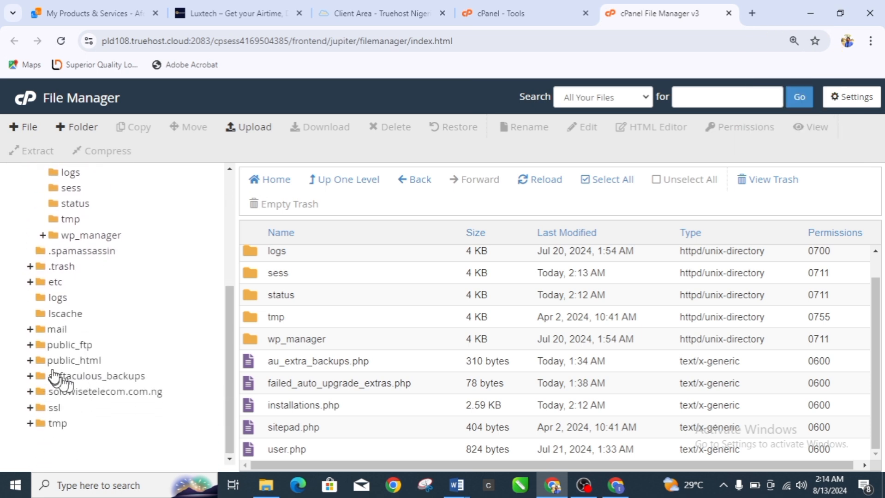
{"action": "left_click", "coordinate": [47, 380]}
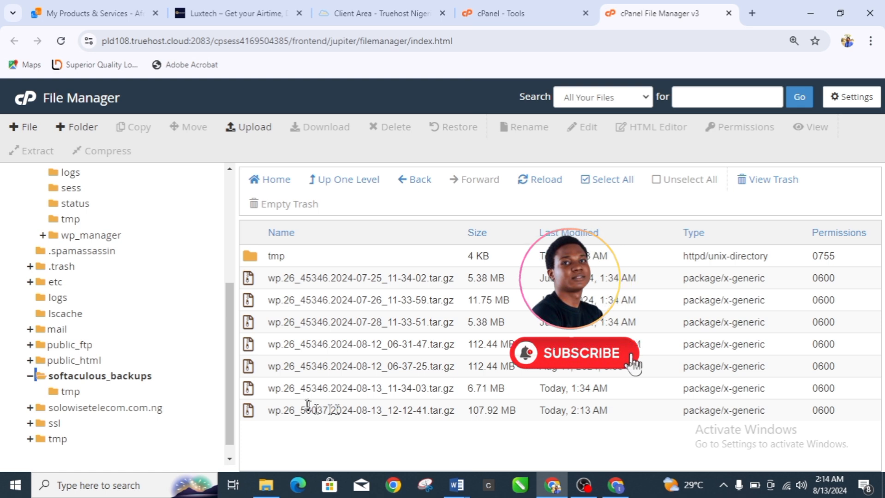
{"action": "left_click", "coordinate": [249, 415]}
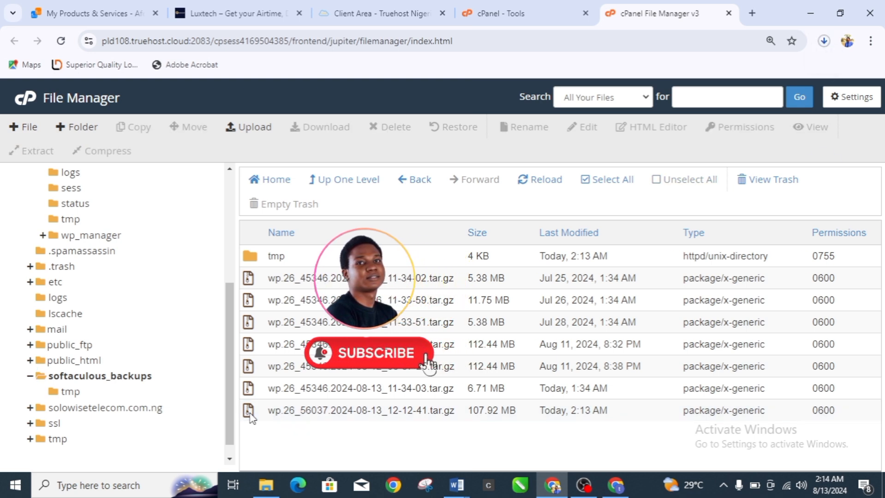
- Show the downloaded wp.26_56037.2024-08-13_12-12-41.tar archive in its Downloads folder and copy it
{"action": "left_click", "coordinate": [824, 40]}
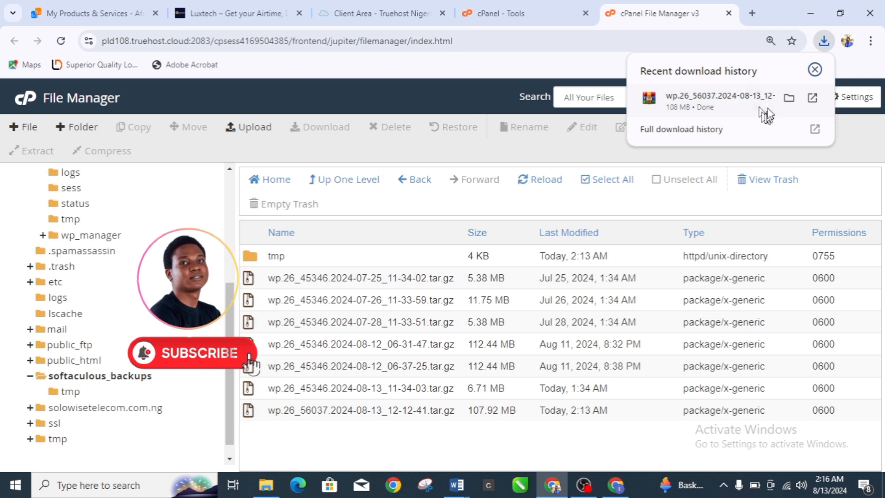
{"action": "left_click", "coordinate": [788, 100]}
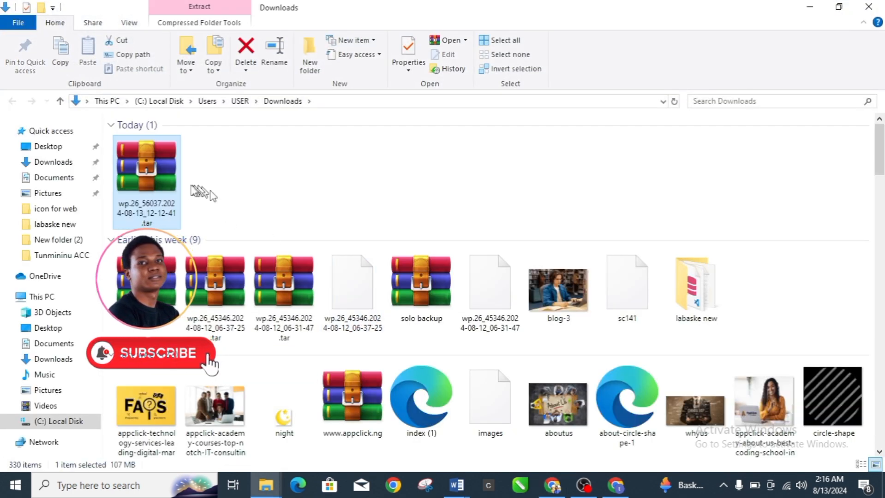
{"action": "right_click", "coordinate": [171, 184]}
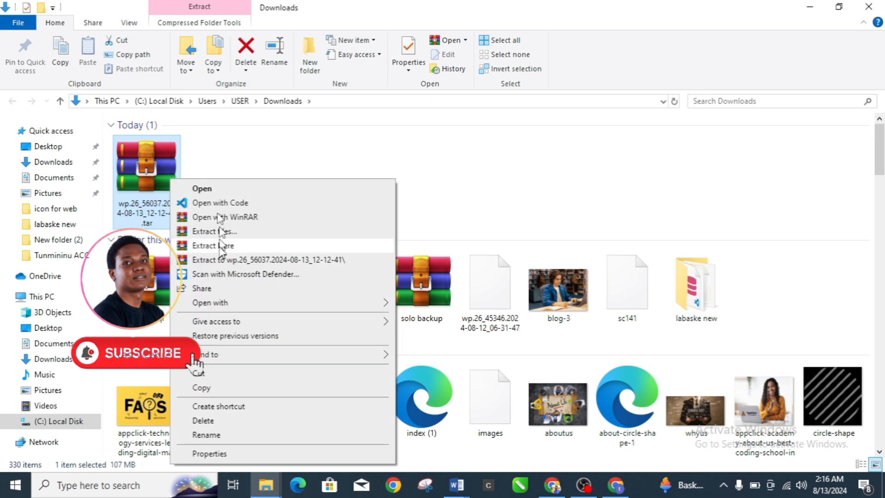
{"action": "left_click", "coordinate": [214, 388]}
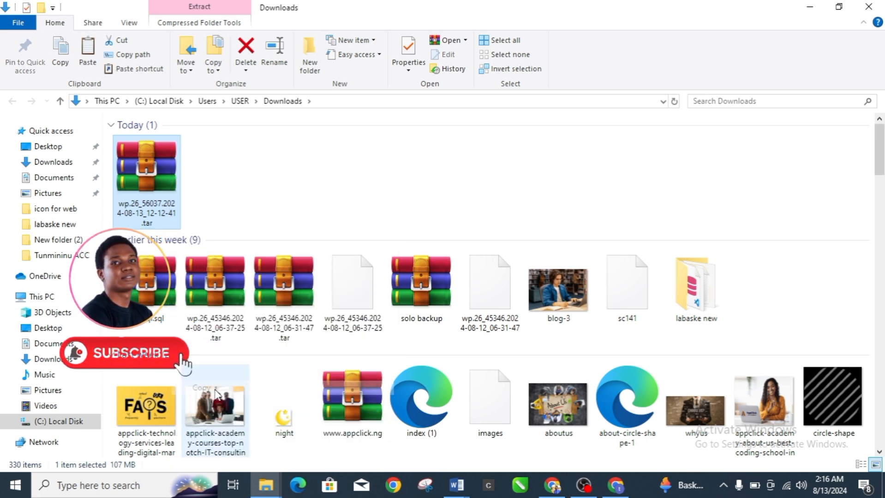
- Create a new folder named "backup file" on the desktop
{"action": "key", "text": "super+d"}
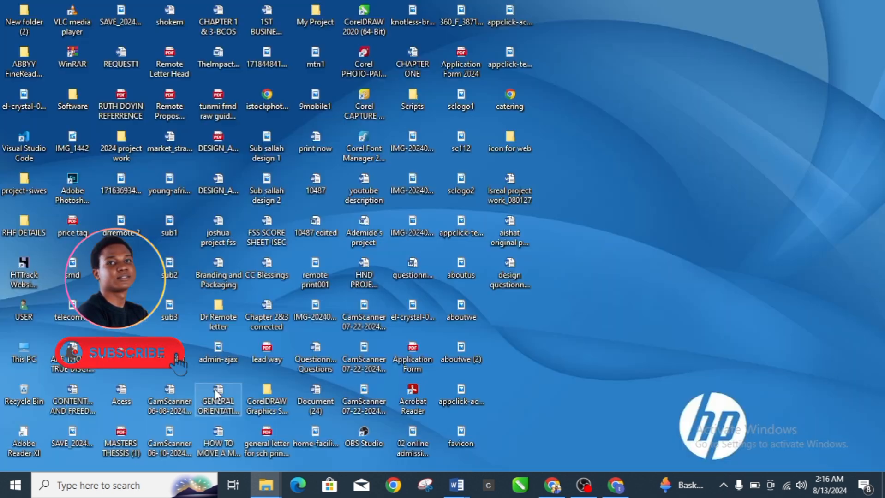
{"action": "right_click", "coordinate": [645, 234]}
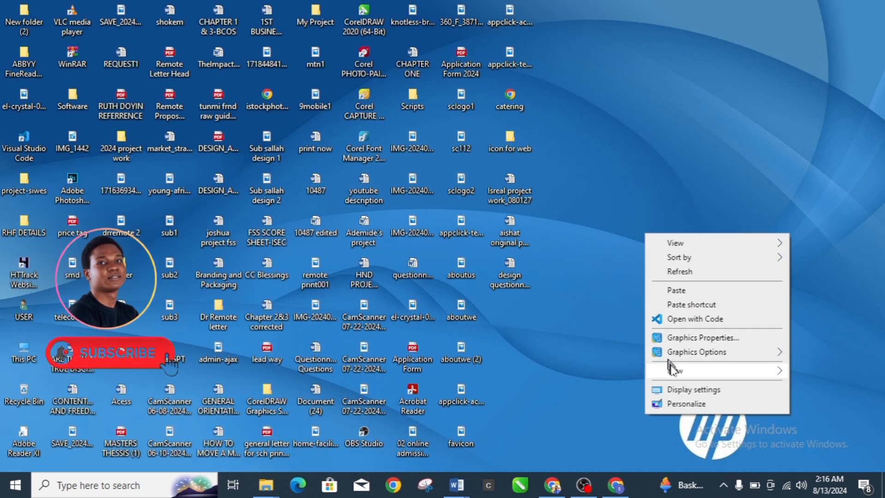
{"action": "mouse_move", "coordinate": [675, 373]}
{"action": "left_click", "coordinate": [508, 166]}
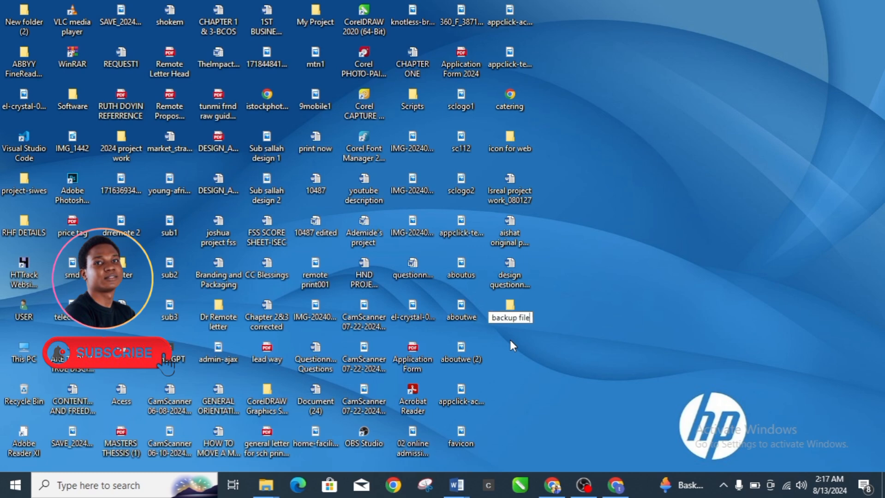
{"action": "type", "text": "backup file"}
{"action": "key", "text": "Return"}
- Paste the copied archive into the "backup file" folder and display the folder's contents as large thumbnails
{"action": "double_click", "coordinate": [510, 306]}
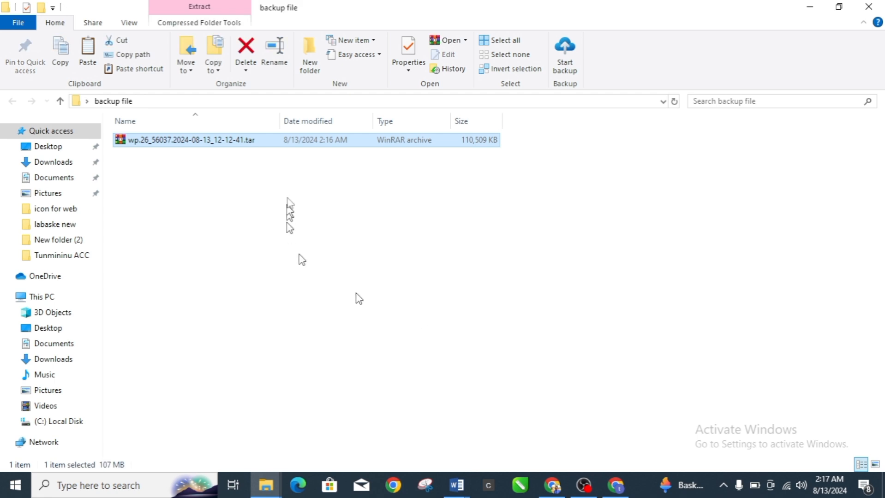
{"action": "left_click", "coordinate": [875, 465]}
{"action": "left_click", "coordinate": [274, 216]}
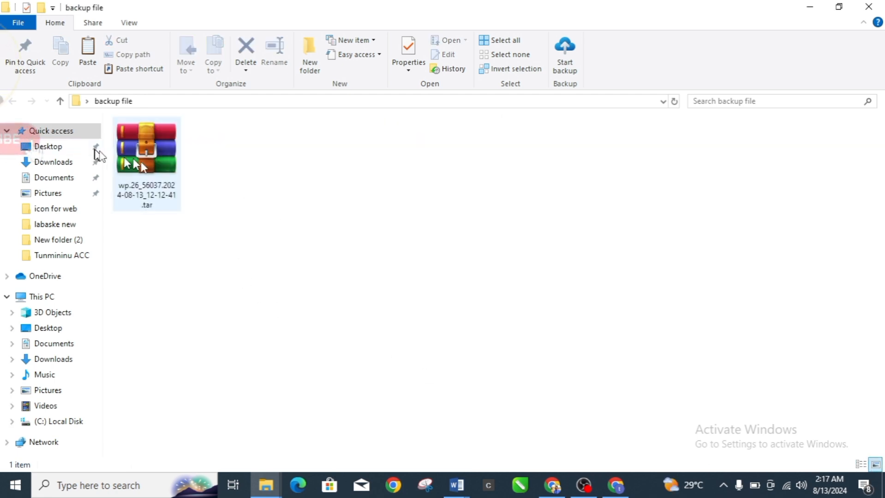
{"action": "right_click", "coordinate": [154, 167]}
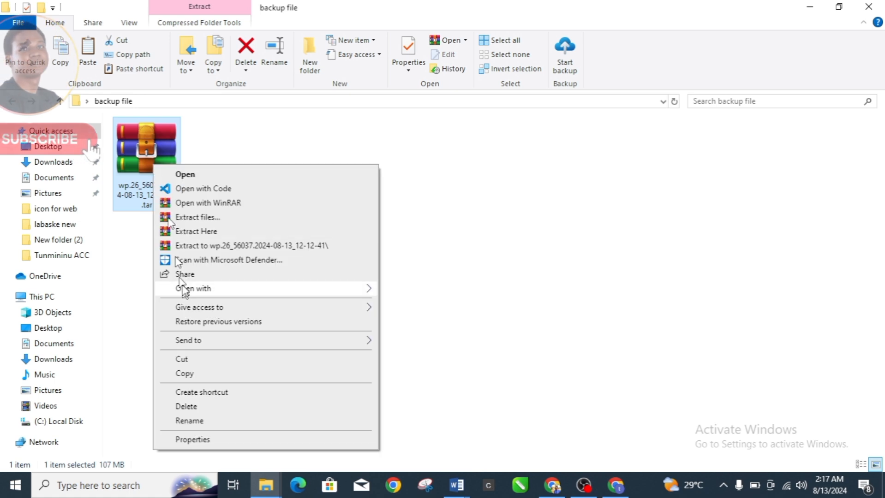
{"action": "left_click", "coordinate": [207, 420]}
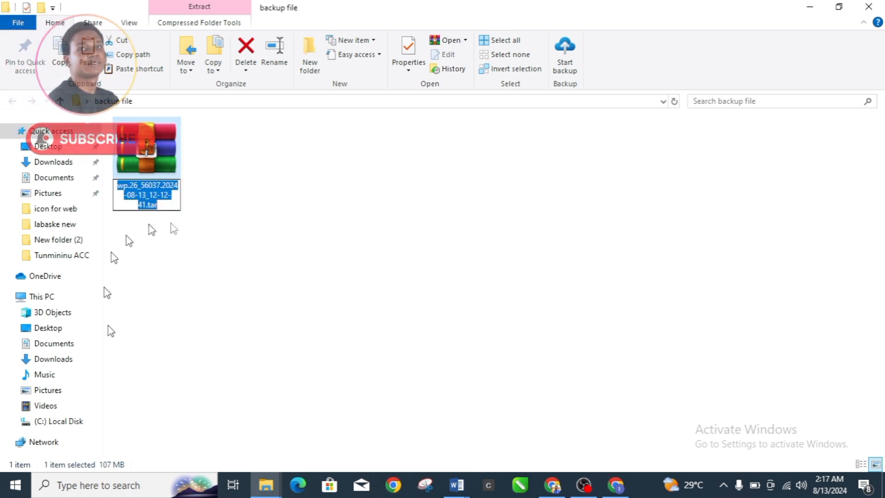
{"action": "type", "text": "backuo"}
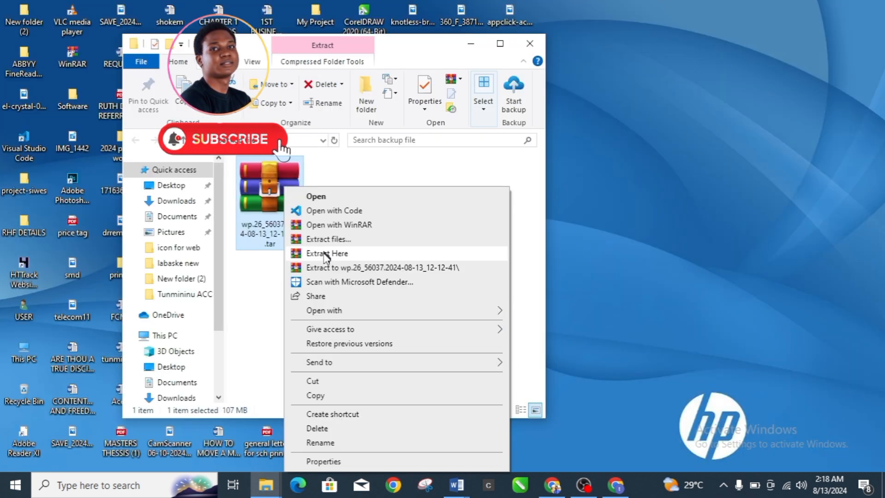
- Extract the backup archive directly into the "backup file" folder
{"action": "left_click", "coordinate": [300, 253]}
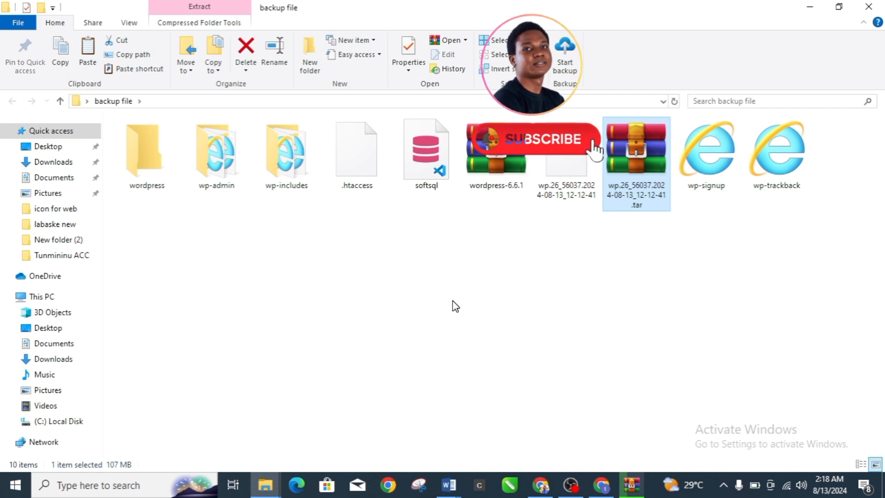
{"action": "left_click", "coordinate": [456, 303]}
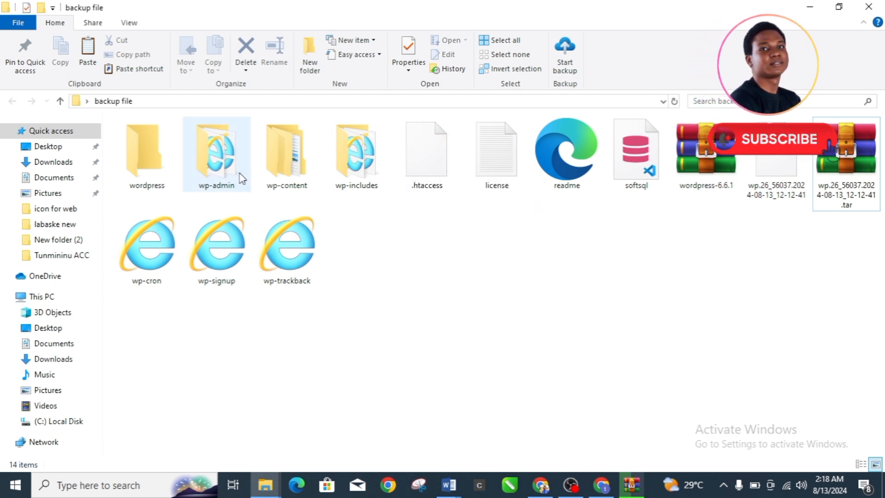
- Examine the extracted wp-admin folder's contents and return to the "backup file" folder
{"action": "mouse_move", "coordinate": [241, 177]}
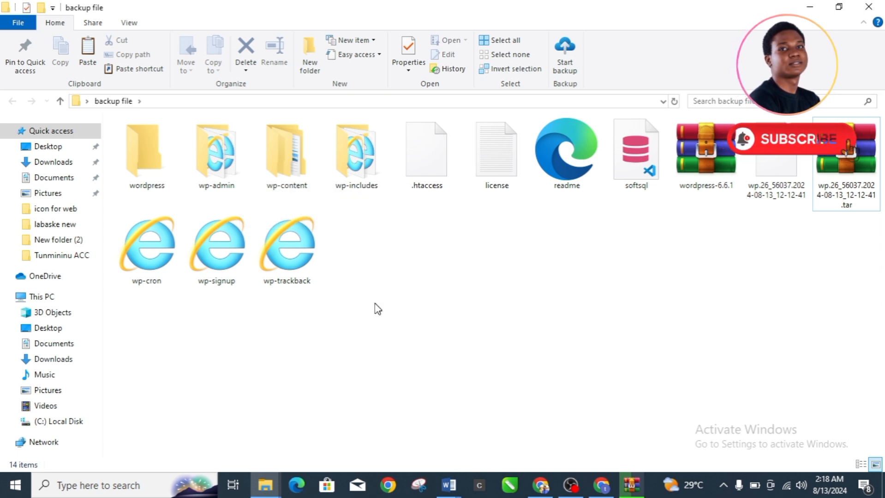
{"action": "left_click", "coordinate": [223, 144]}
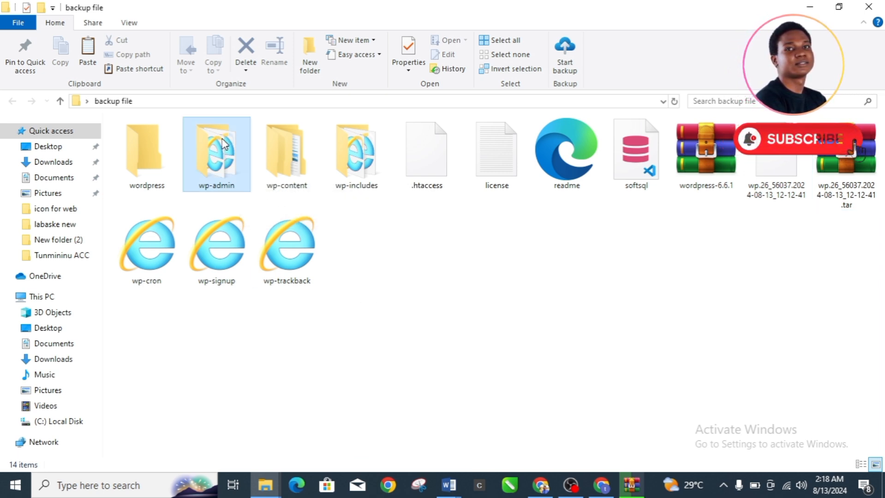
{"action": "double_click", "coordinate": [225, 164]}
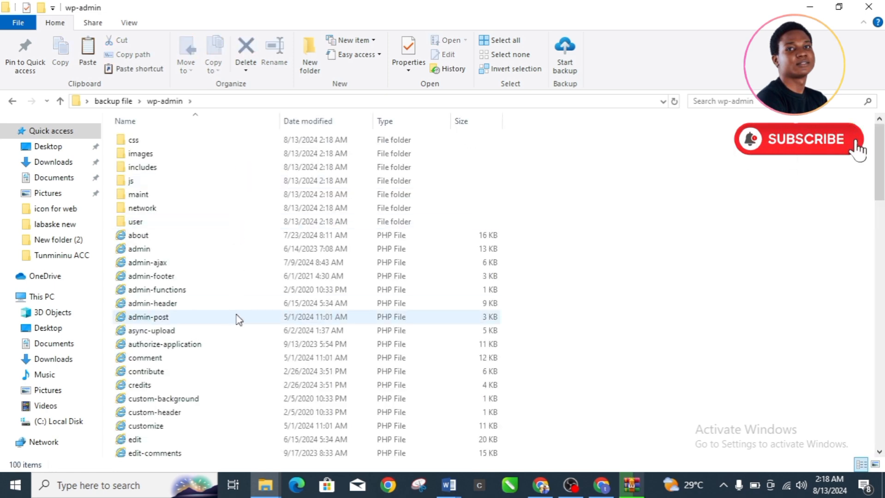
{"action": "scroll", "coordinate": [237, 319], "scroll_direction": "down", "scroll_amount": 15}
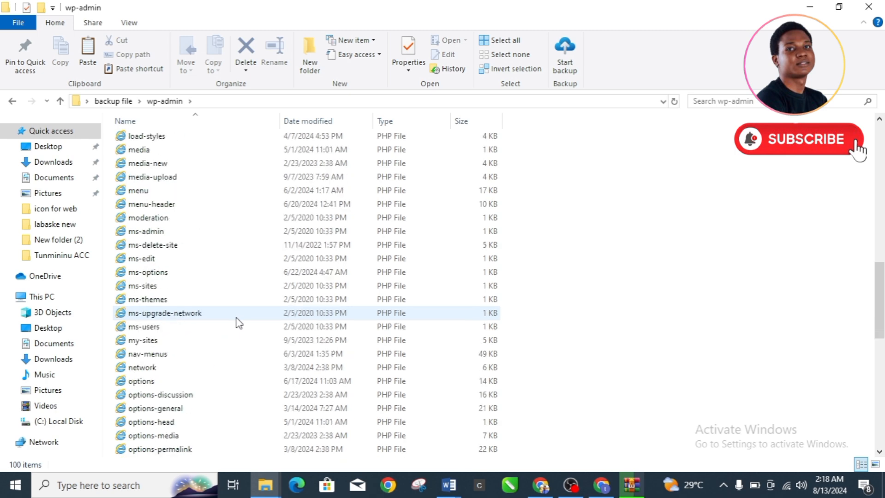
{"action": "scroll", "coordinate": [237, 321], "scroll_direction": "up", "scroll_amount": 4}
{"action": "key", "text": "alt+Left"}
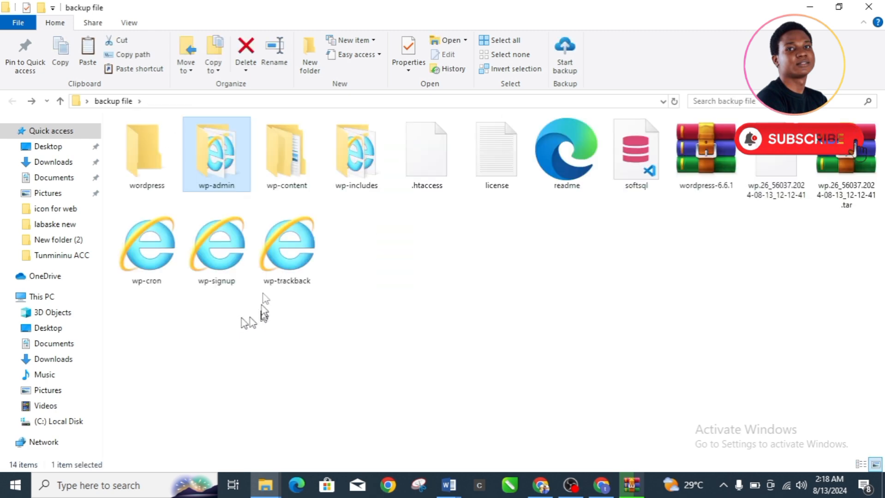
- Examine the extracted wp-content folder, including its plugins and the akismet subfolder, and return to the "backup file" folder
{"action": "double_click", "coordinate": [288, 183]}
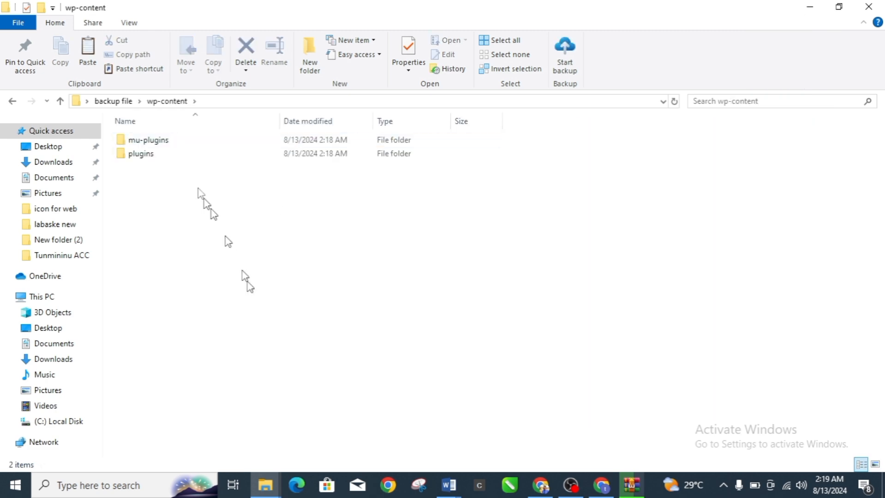
{"action": "left_click", "coordinate": [173, 155]}
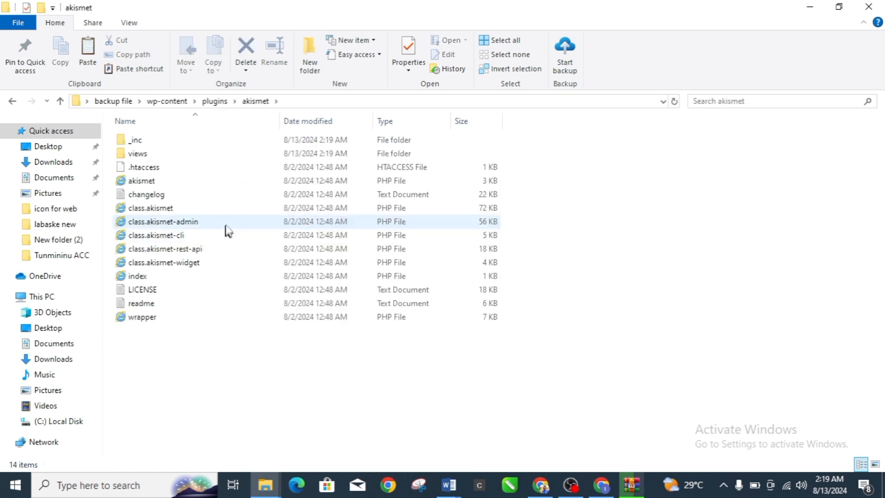
{"action": "key", "text": "BackSpace"}
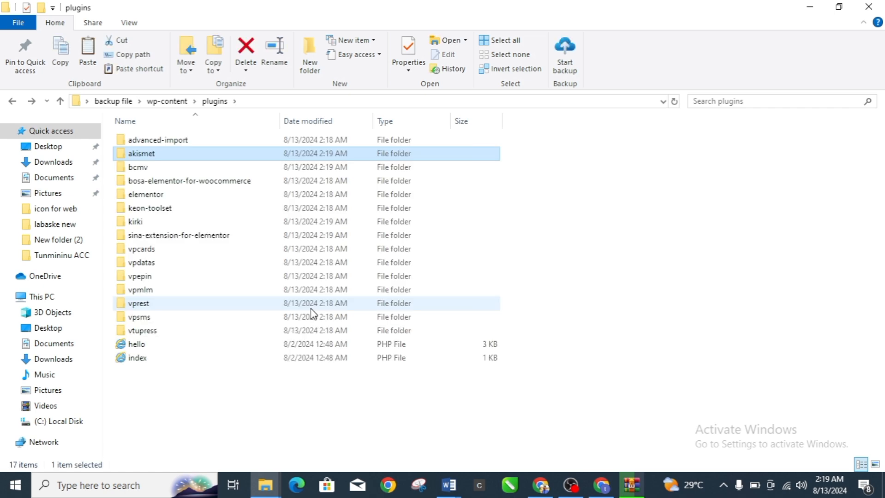
{"action": "key", "text": "BackSpace"}
{"action": "key", "text": "Return"}
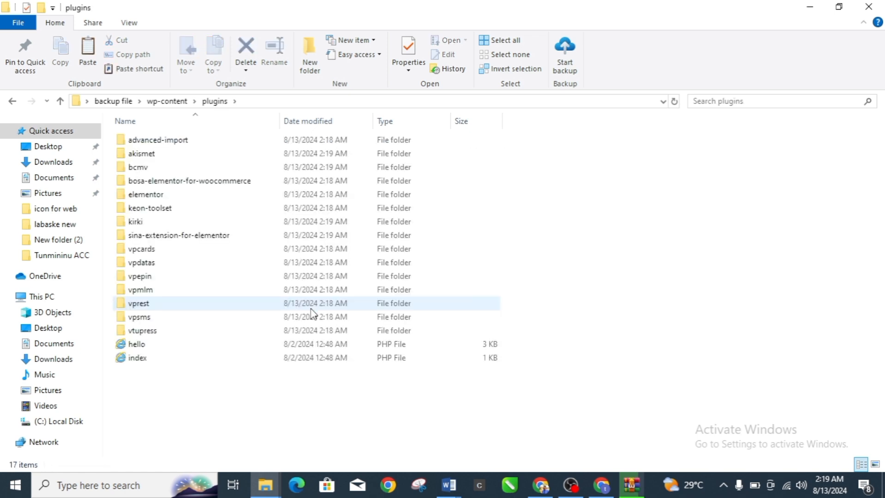
{"action": "key", "text": "BackSpace"}
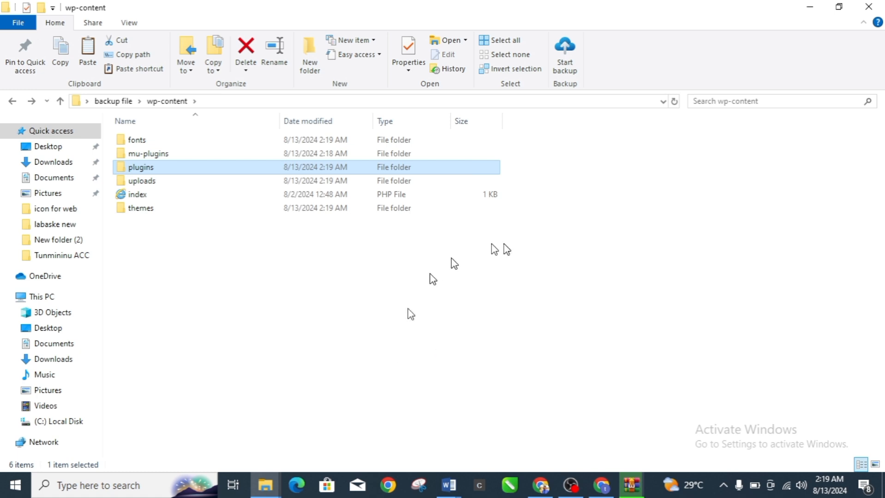
{"action": "key", "text": "BackSpace"}
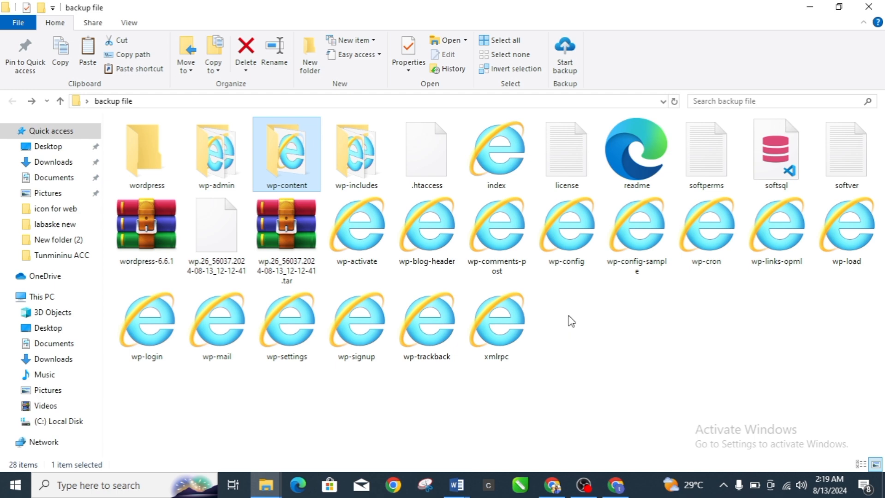
- Switch to Chrome and close the Truehost File Manager and cPanel tabs and the Luxtech site tab
{"action": "left_click", "coordinate": [559, 487]}
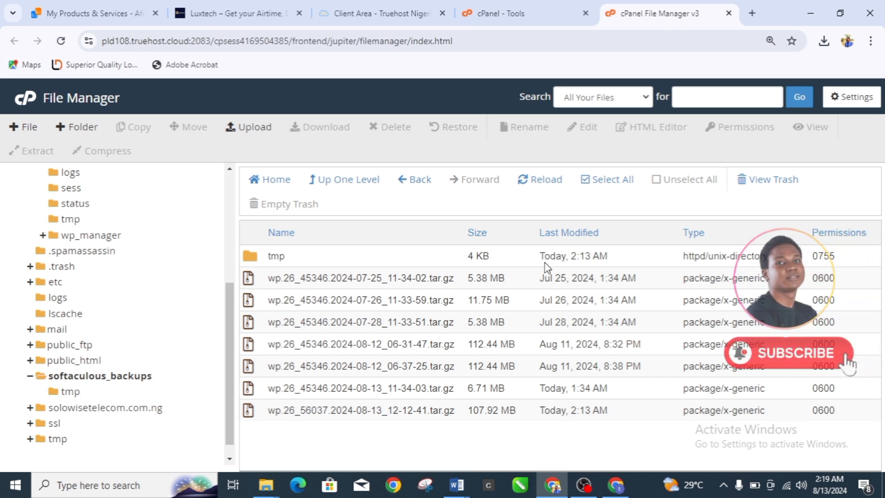
{"action": "left_click", "coordinate": [729, 14]}
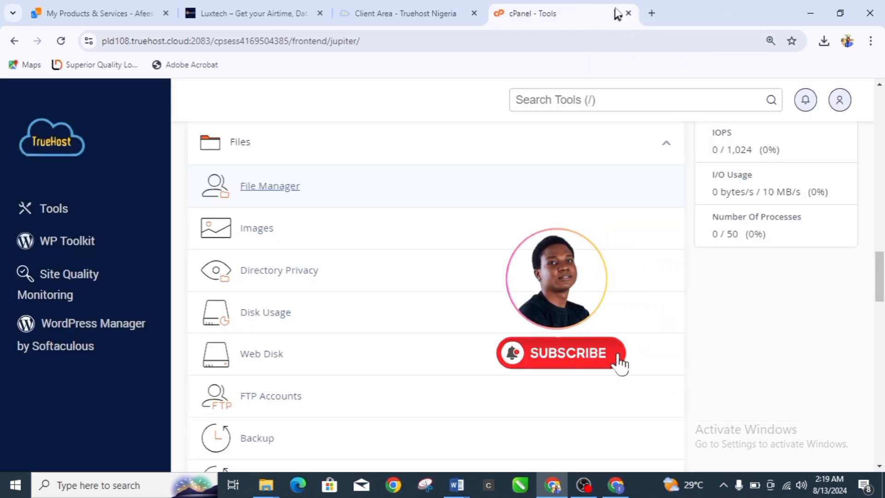
{"action": "left_click", "coordinate": [628, 13]}
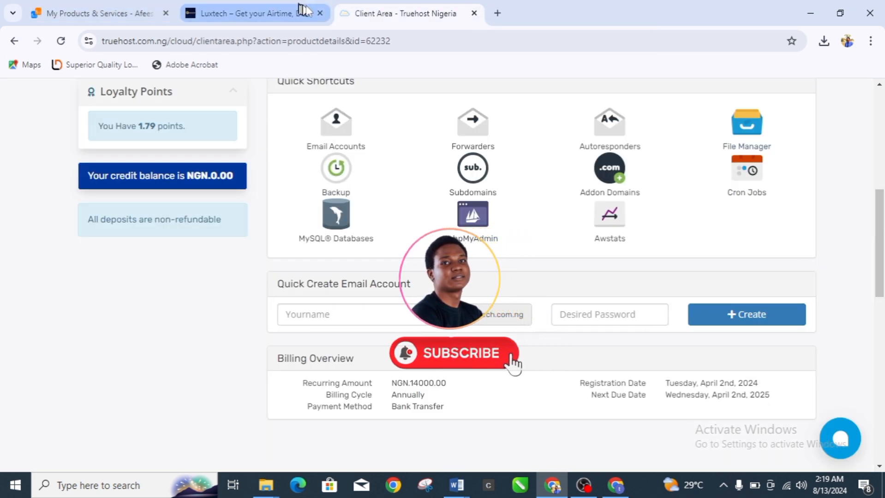
{"action": "left_click", "coordinate": [322, 13]}
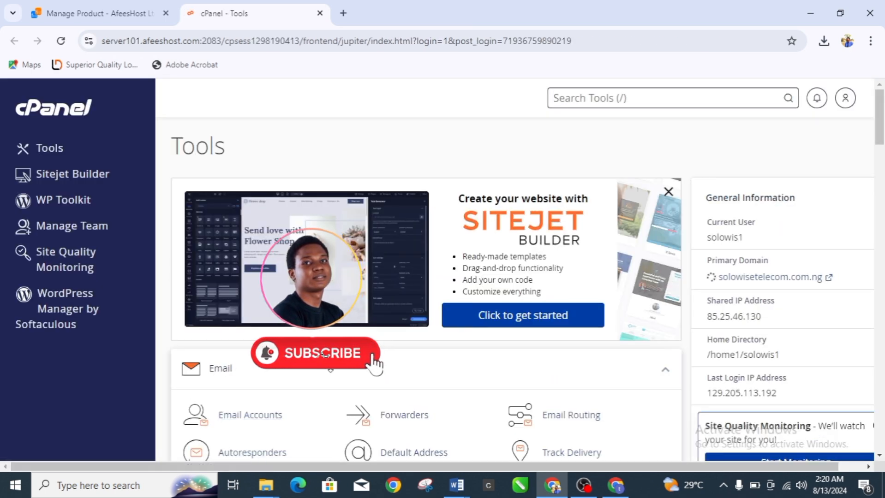
- Open File Manager from the Files section of the AfeesHost cPanel and open the solowiseapi.com.ng folder
{"action": "scroll", "coordinate": [261, 184], "scroll_direction": "down", "scroll_amount": 15}
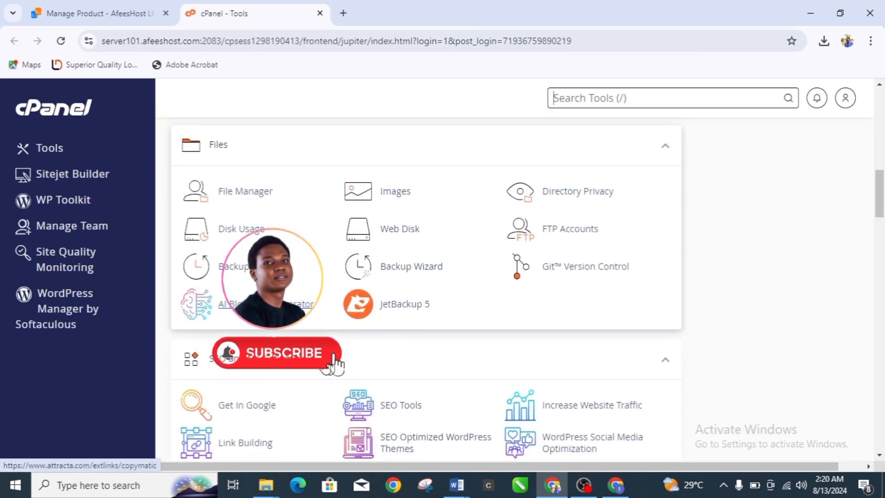
{"action": "scroll", "coordinate": [261, 184], "scroll_direction": "down", "scroll_amount": 7}
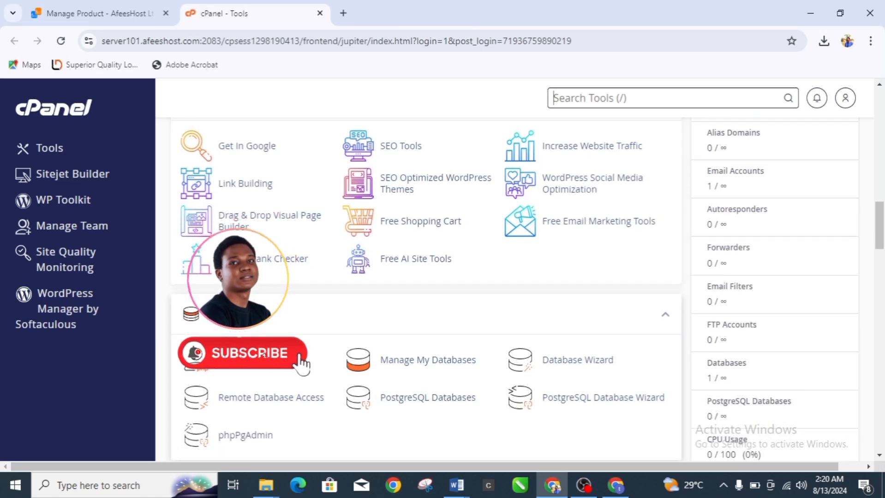
{"action": "scroll", "coordinate": [272, 314], "scroll_direction": "down", "scroll_amount": 5}
{"action": "scroll", "coordinate": [272, 314], "scroll_direction": "up", "scroll_amount": 12}
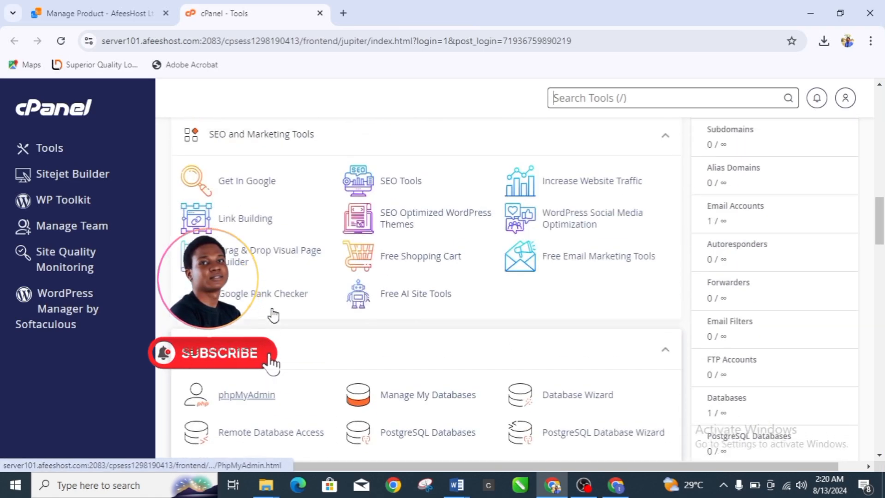
{"action": "scroll", "coordinate": [273, 315], "scroll_direction": "up", "scroll_amount": 4}
{"action": "scroll", "coordinate": [263, 309], "scroll_direction": "down", "scroll_amount": 1}
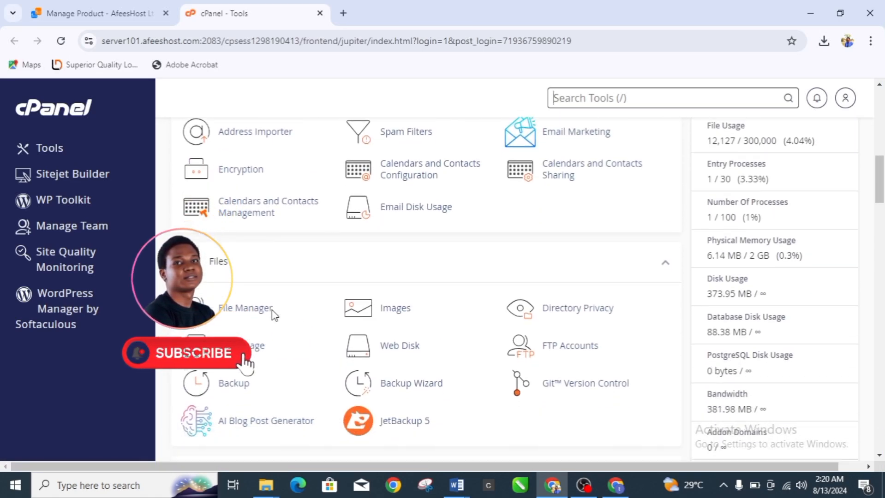
{"action": "left_click", "coordinate": [253, 294]}
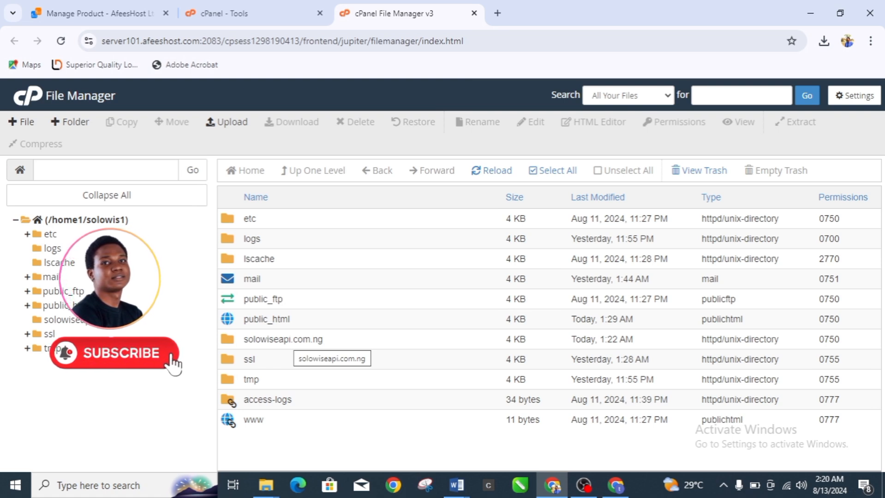
{"action": "double_click", "coordinate": [234, 342]}
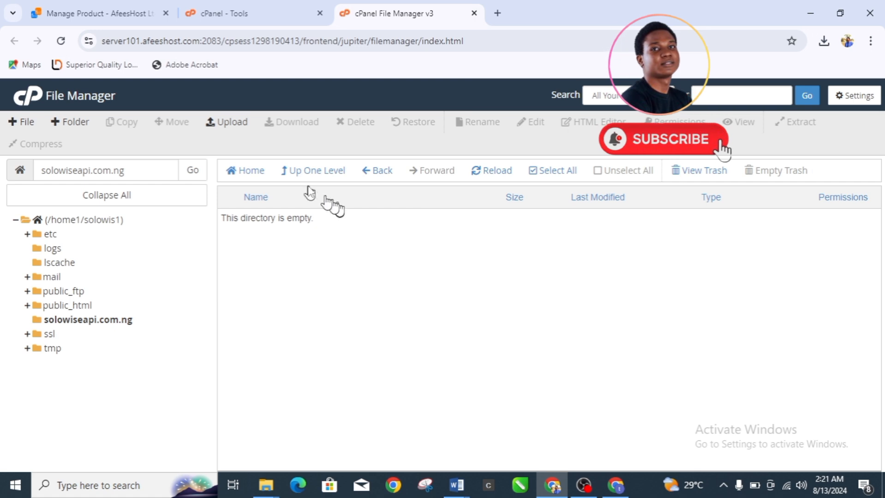
- Upload wp.26_56037.2024-08-13_12-12-41.tar.gz to the solowiseapi.com.ng folder, return to that folder and close the outdated File Manager tab
{"action": "left_click", "coordinate": [236, 125]}
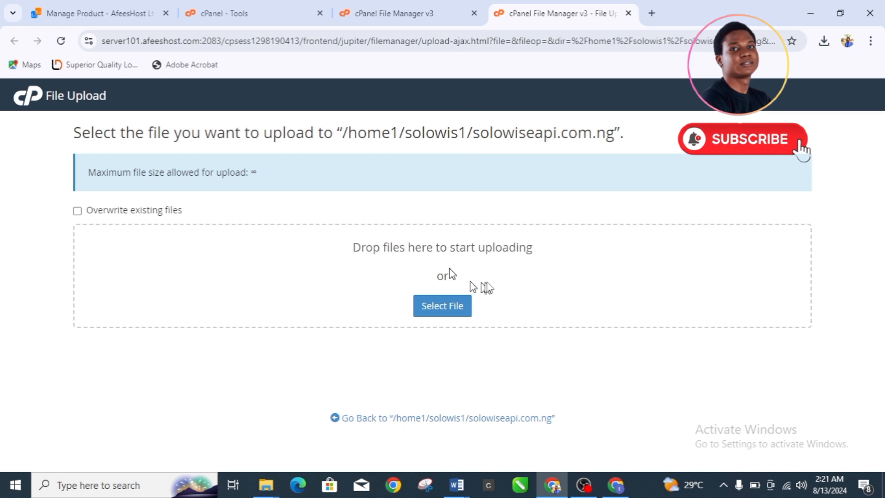
{"action": "left_click", "coordinate": [448, 306]}
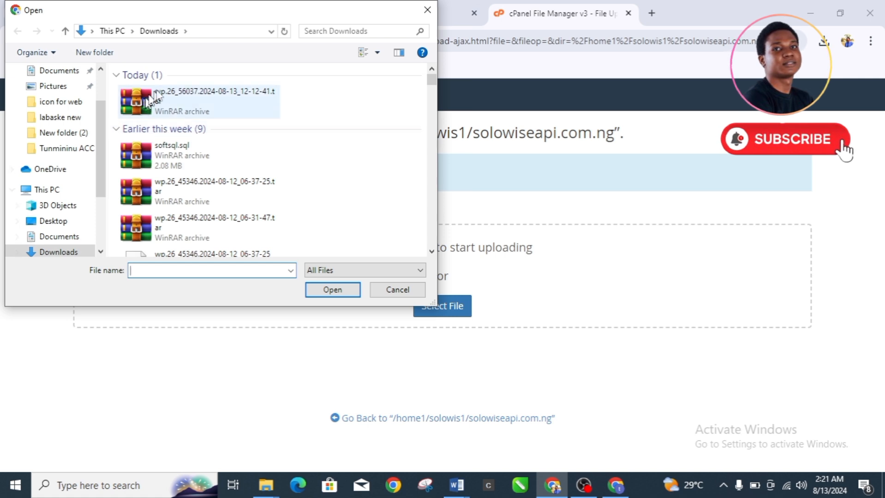
{"action": "double_click", "coordinate": [200, 99]}
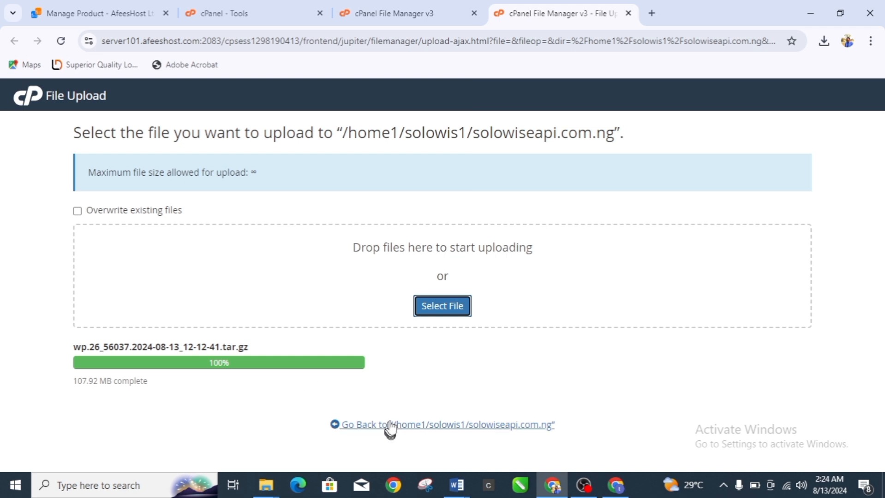
{"action": "left_click", "coordinate": [415, 425]}
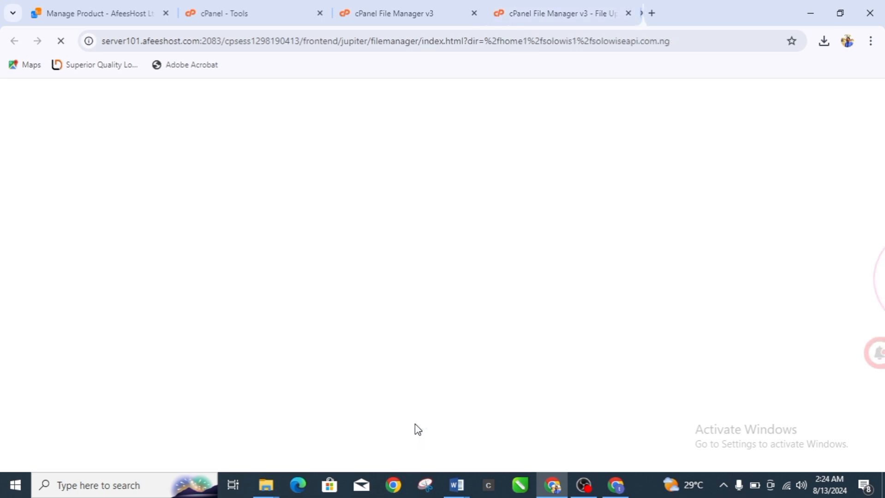
{"action": "left_click", "coordinate": [438, 13]}
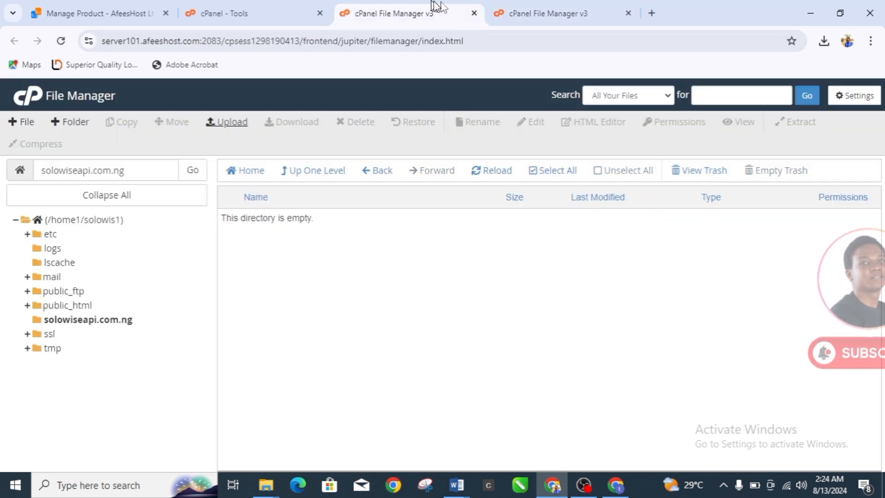
{"action": "key", "text": "ctrl+w"}
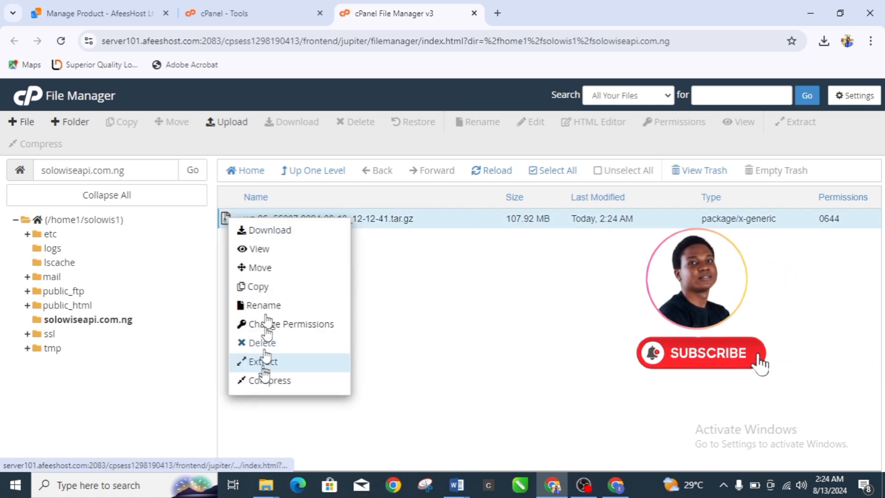
- Extract the wp.26_56037.2024-08-13_12-12-41.tar.gz archive into /solowiseapi.com.ng and dismiss the extraction results
{"action": "left_click", "coordinate": [264, 364]}
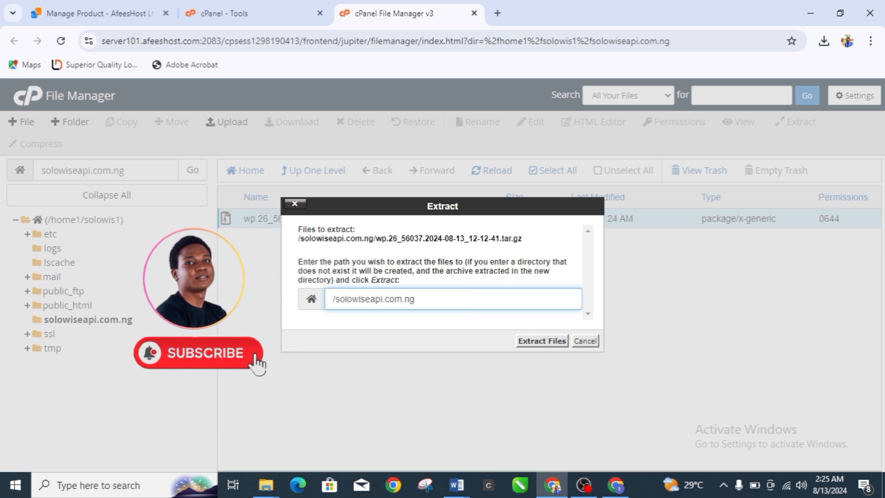
{"action": "left_click", "coordinate": [541, 341]}
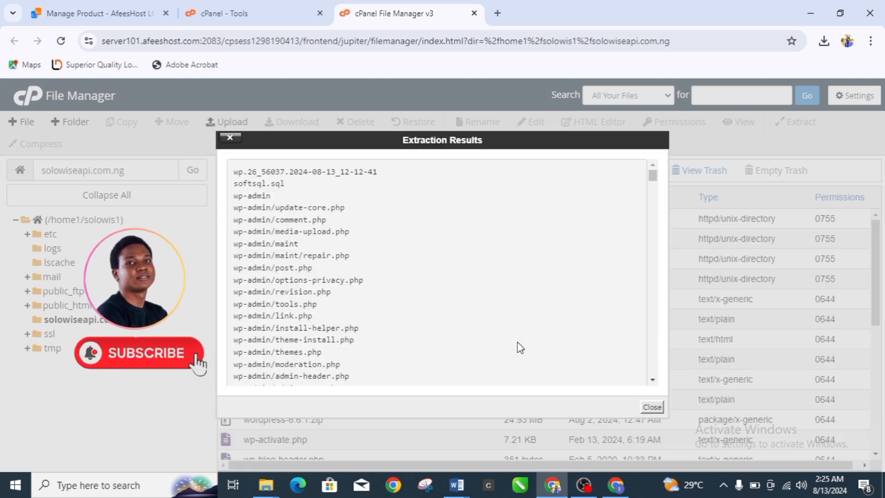
{"action": "left_click", "coordinate": [652, 408]}
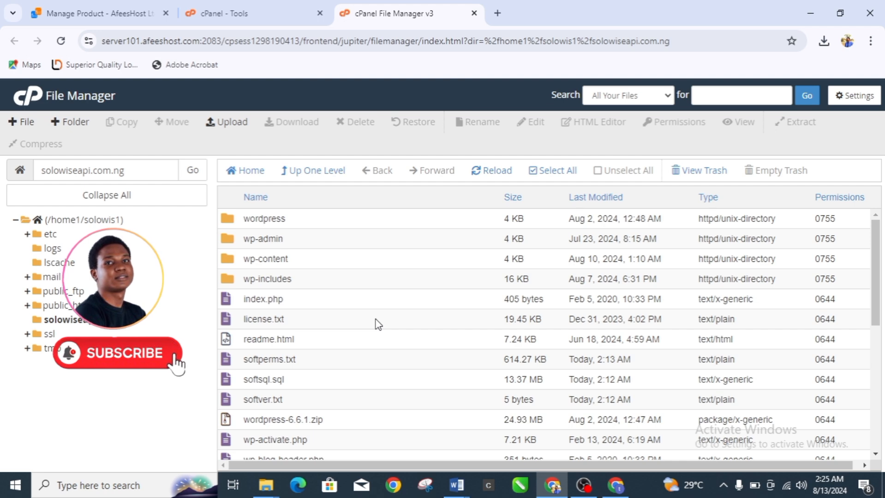
- Permanently delete the wp.26_56037.2024-08-13_12-12-41.tar.gz archive from the solowiseapi.com.ng folder, skipping the trash
{"action": "scroll", "coordinate": [377, 323], "scroll_direction": "down", "scroll_amount": 5}
{"action": "scroll", "coordinate": [336, 341], "scroll_direction": "up", "scroll_amount": 3}
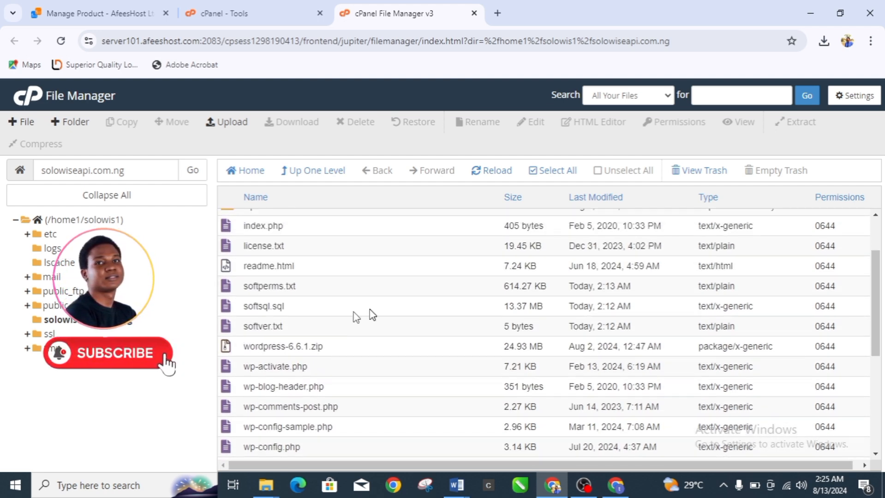
{"action": "scroll", "coordinate": [372, 316], "scroll_direction": "up", "scroll_amount": 2}
{"action": "scroll", "coordinate": [372, 317], "scroll_direction": "down", "scroll_amount": 6}
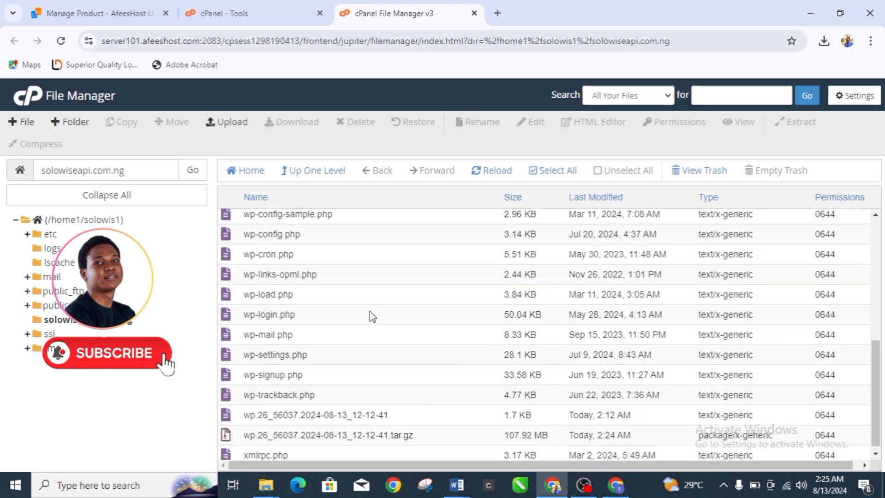
{"action": "left_click", "coordinate": [226, 431]}
{"action": "right_click", "coordinate": [226, 430]}
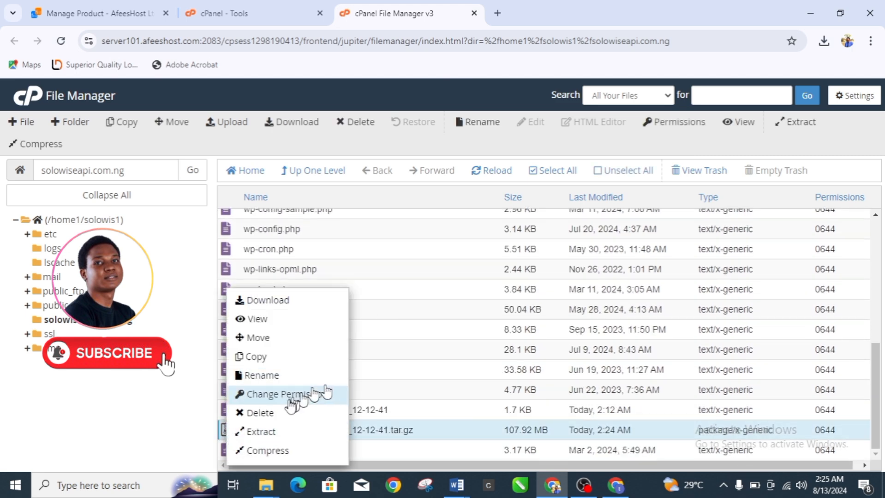
{"action": "left_click", "coordinate": [275, 414]}
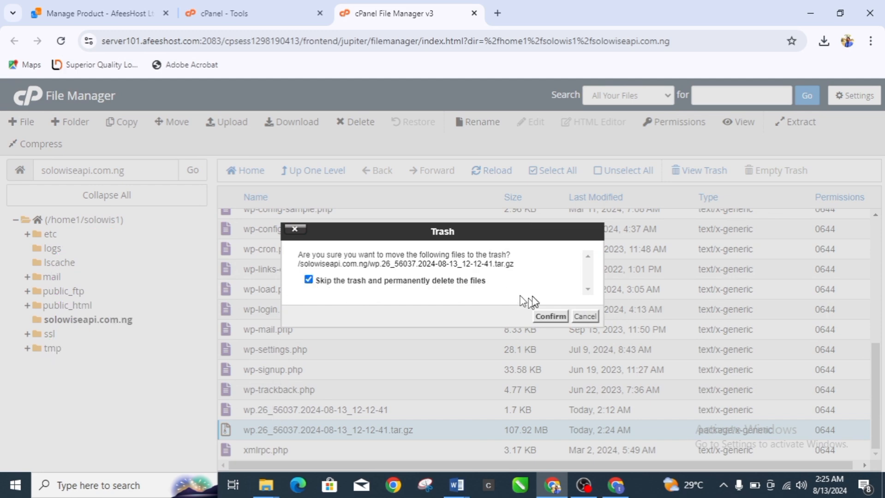
{"action": "left_click", "coordinate": [542, 317]}
- Compress softsql.sql into the GZip archive /solowiseapi.com.ng/softsql.sql.gz and download that archive
{"action": "scroll", "coordinate": [483, 337], "scroll_direction": "up", "scroll_amount": 4}
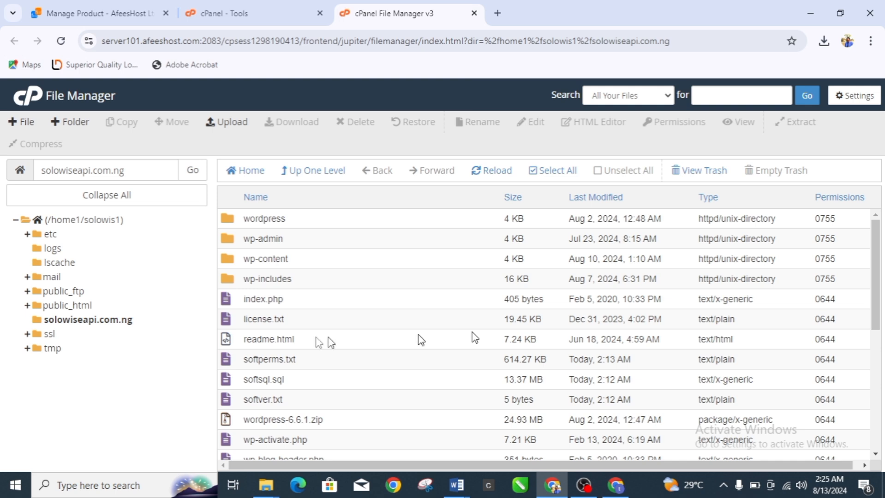
{"action": "scroll", "coordinate": [280, 388], "scroll_direction": "down", "scroll_amount": 2}
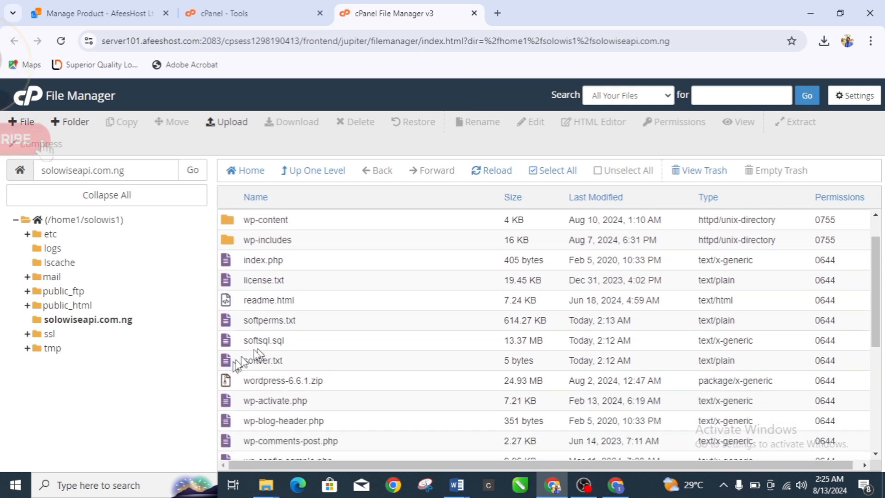
{"action": "left_click", "coordinate": [231, 344]}
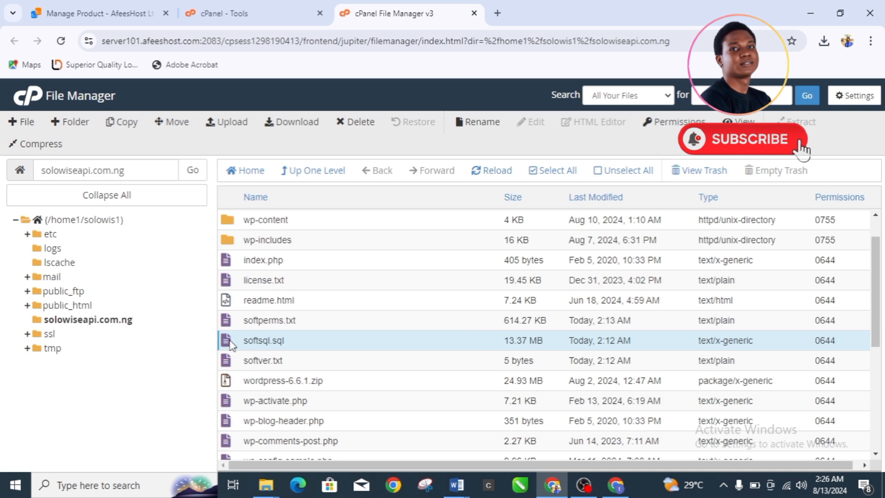
{"action": "right_click", "coordinate": [227, 344]}
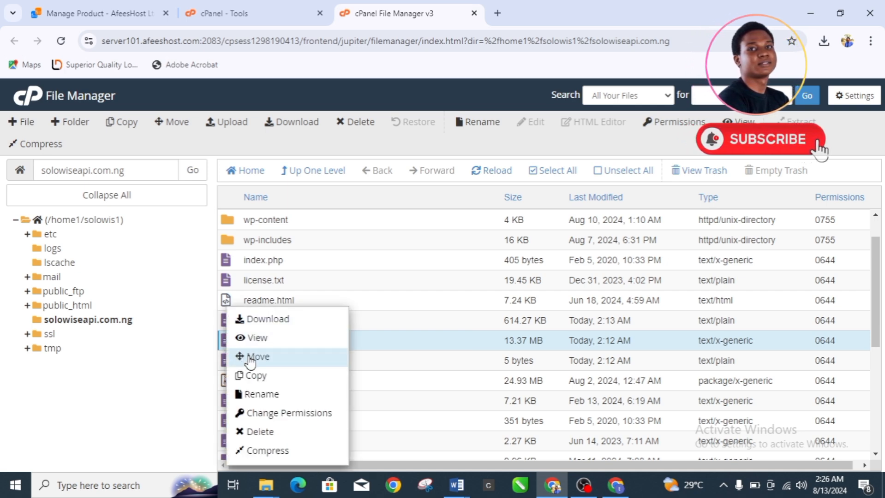
{"action": "left_click", "coordinate": [267, 451]}
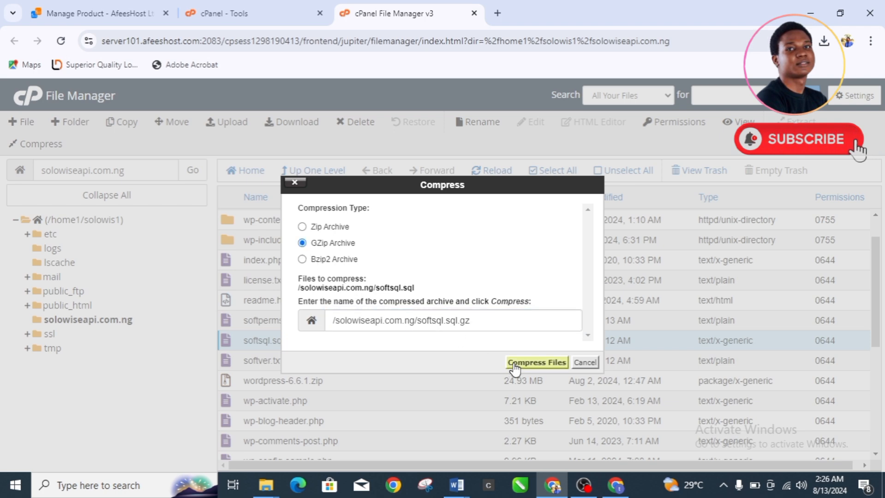
{"action": "left_click", "coordinate": [536, 363]}
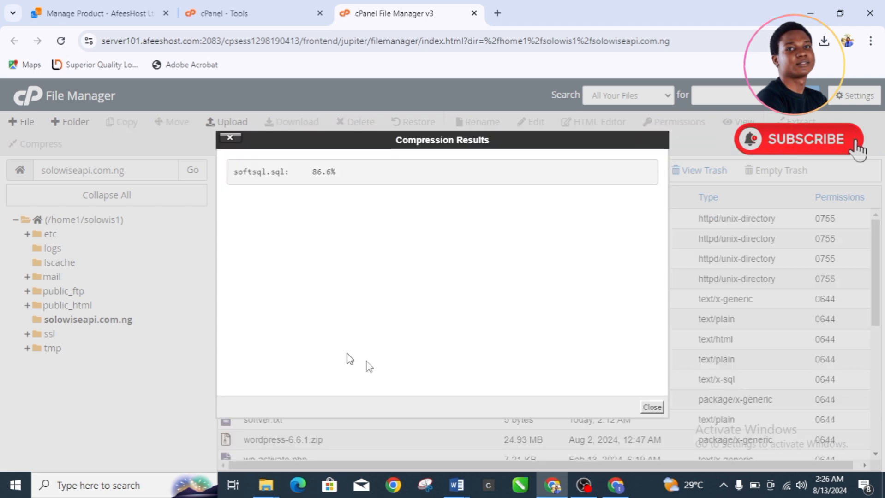
{"action": "left_click", "coordinate": [651, 408]}
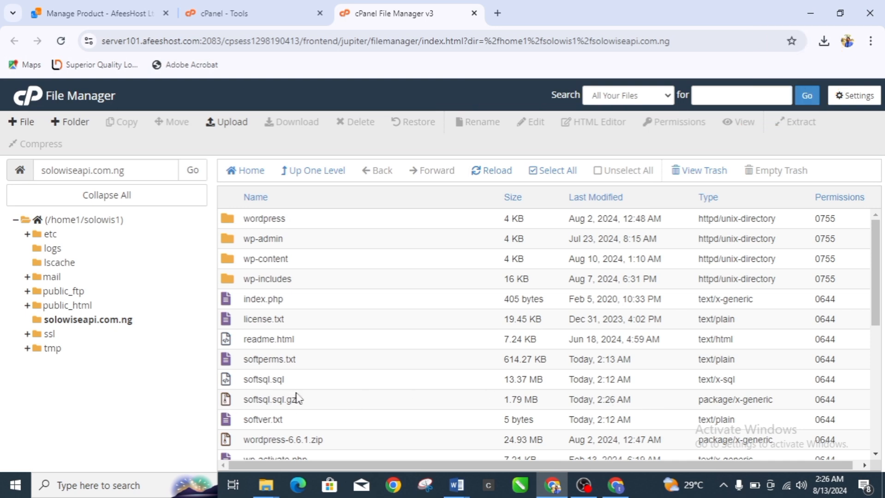
{"action": "right_click", "coordinate": [229, 404]}
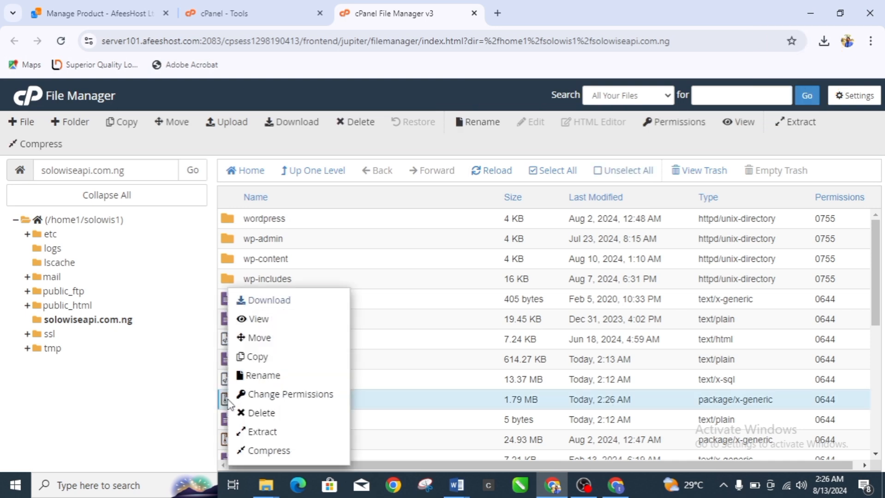
{"action": "left_click", "coordinate": [266, 304]}
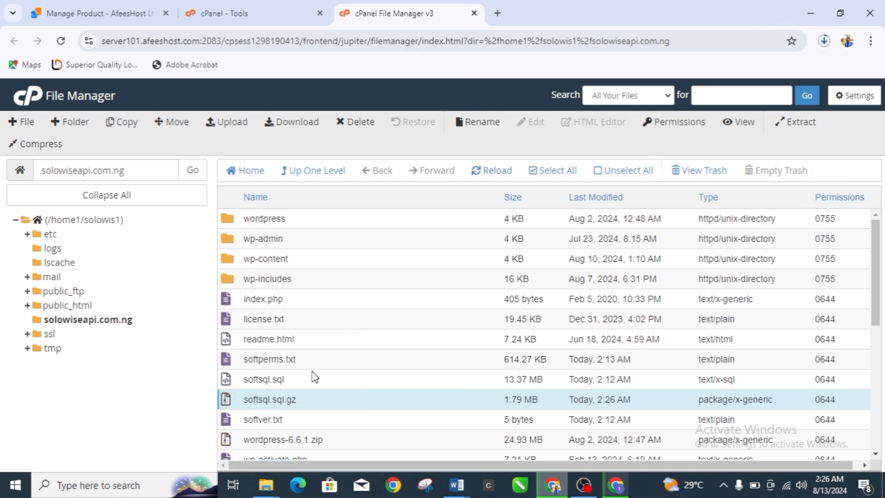
- Move softsql.sql and softsql.sql.gz from the solowiseapi.com.ng folder to the trash
{"action": "left_click", "coordinate": [235, 386]}
{"action": "key", "text": "Delete"}
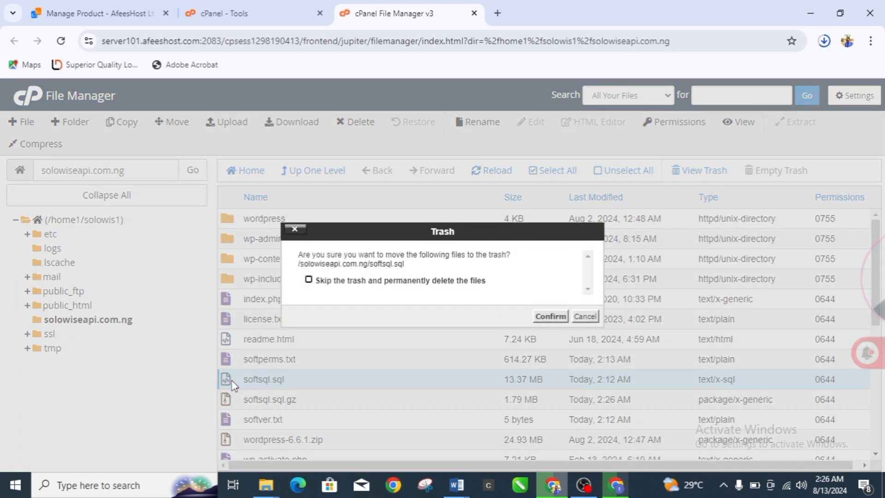
{"action": "key", "text": "Return"}
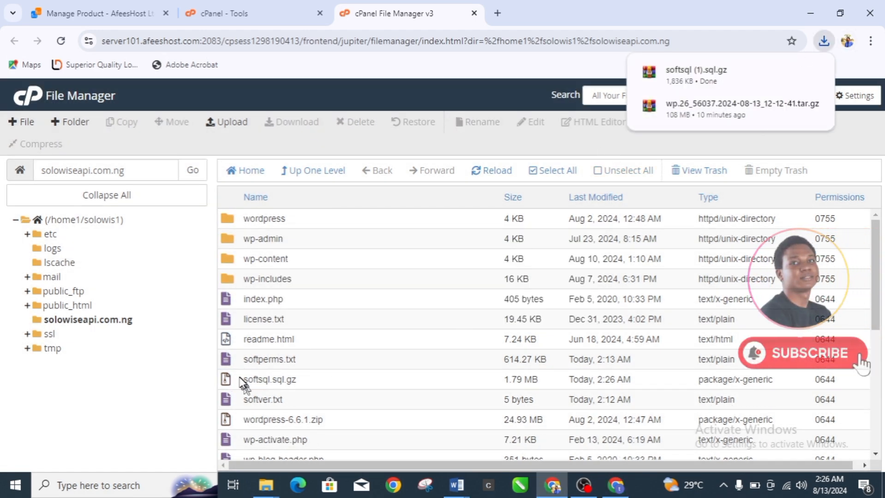
{"action": "left_click", "coordinate": [230, 381]}
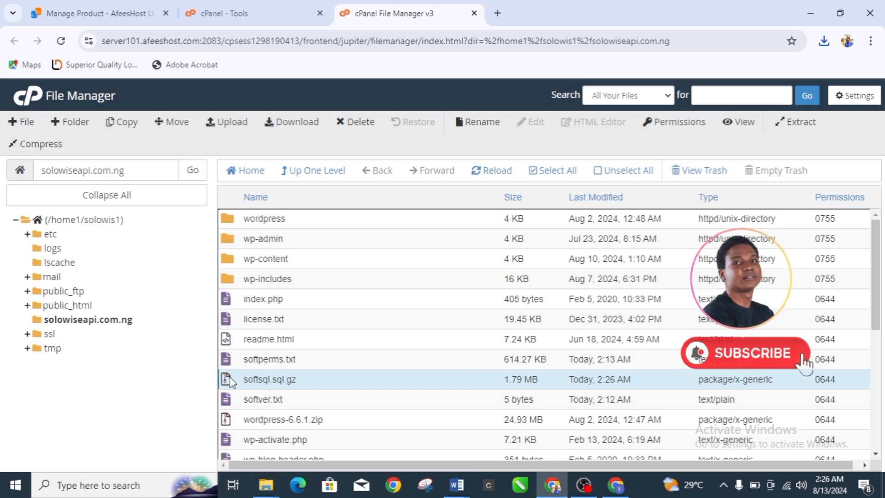
{"action": "key", "text": "Delete"}
{"action": "key", "text": "Return"}
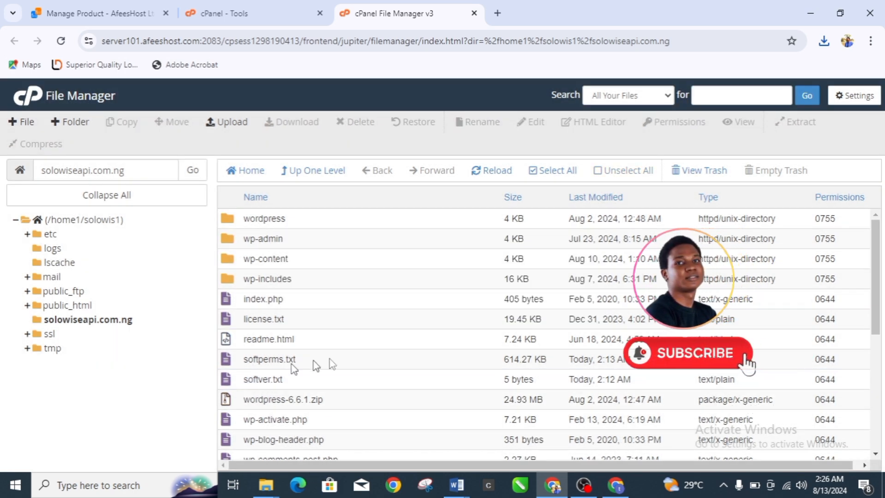
{"action": "scroll", "coordinate": [349, 344], "scroll_direction": "down", "scroll_amount": 5}
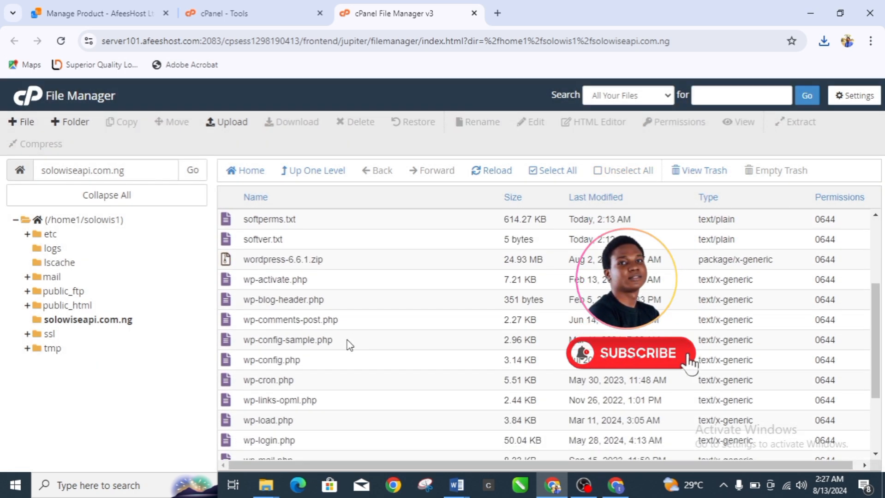
{"action": "scroll", "coordinate": [349, 344], "scroll_direction": "up", "scroll_amount": 5}
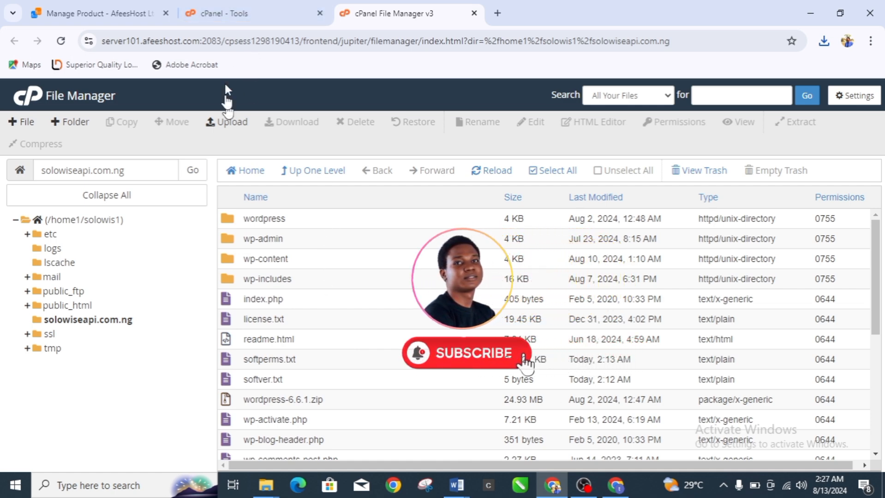
- Return to the cPanel tools page and open Manage My Databases from the Databases section
{"action": "left_click", "coordinate": [230, 4]}
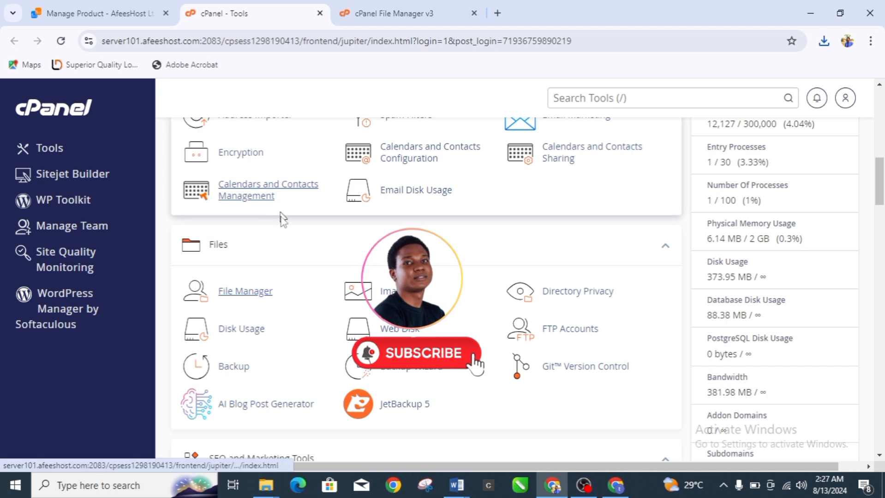
{"action": "scroll", "coordinate": [273, 288], "scroll_direction": "down", "scroll_amount": 3}
{"action": "scroll", "coordinate": [273, 287], "scroll_direction": "up", "scroll_amount": 6}
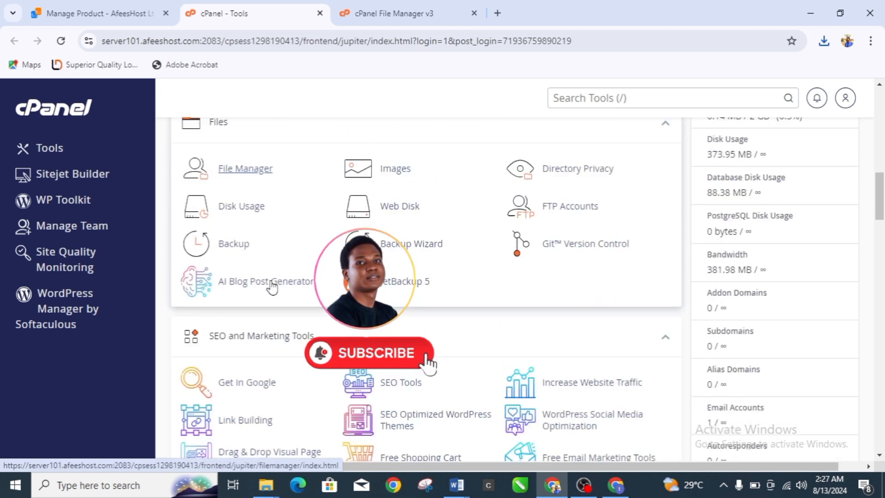
{"action": "scroll", "coordinate": [273, 288], "scroll_direction": "up", "scroll_amount": 6}
{"action": "scroll", "coordinate": [273, 288], "scroll_direction": "down", "scroll_amount": 10}
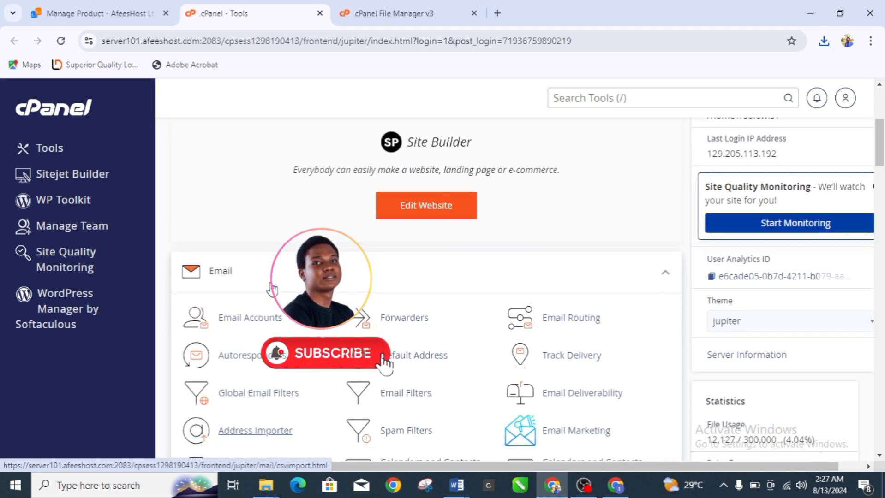
{"action": "scroll", "coordinate": [273, 289], "scroll_direction": "down", "scroll_amount": 7}
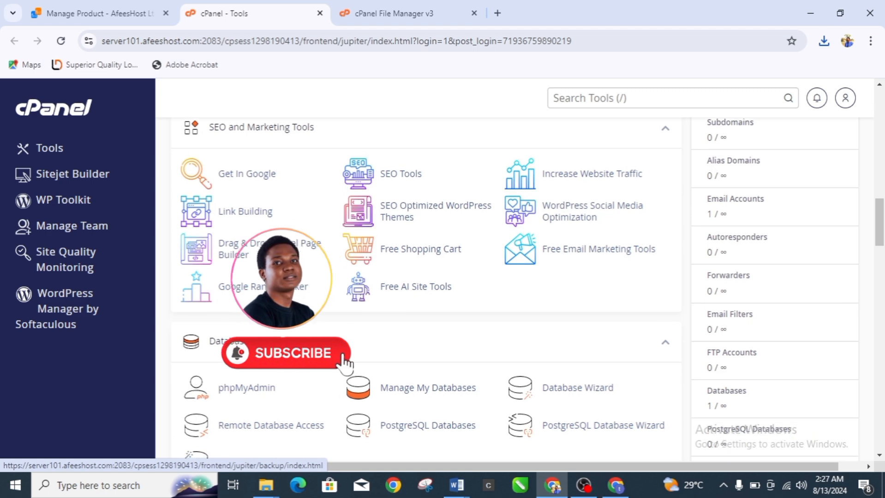
{"action": "scroll", "coordinate": [219, 252], "scroll_direction": "down", "scroll_amount": 2}
{"action": "scroll", "coordinate": [219, 251], "scroll_direction": "up", "scroll_amount": 1}
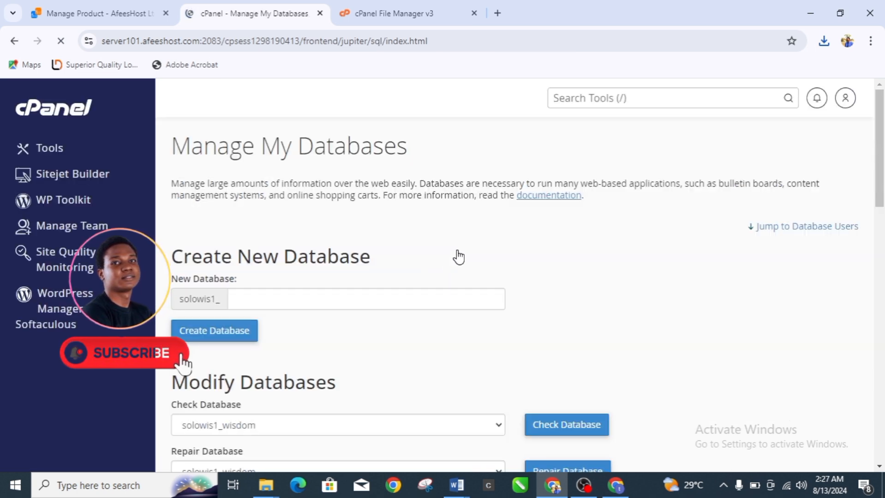
- Review the Manage My Databases page, from database creation and the current databases down to the user sections
{"action": "scroll", "coordinate": [176, 357], "scroll_direction": "down", "scroll_amount": 1}
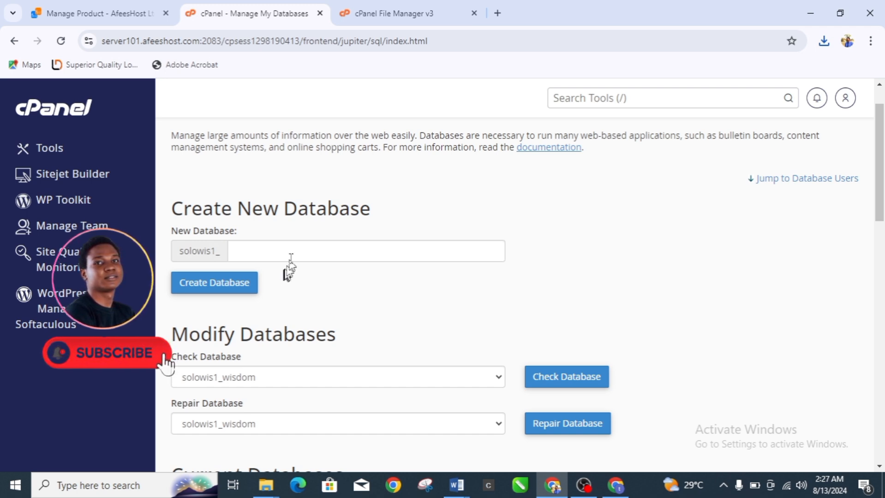
{"action": "left_click", "coordinate": [236, 251]}
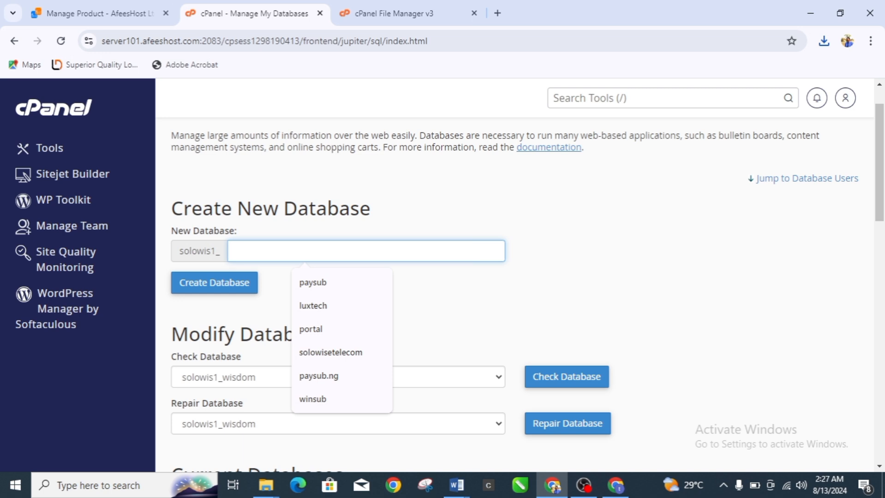
{"action": "scroll", "coordinate": [292, 256], "scroll_direction": "down", "scroll_amount": 2}
{"action": "scroll", "coordinate": [291, 256], "scroll_direction": "up", "scroll_amount": 2}
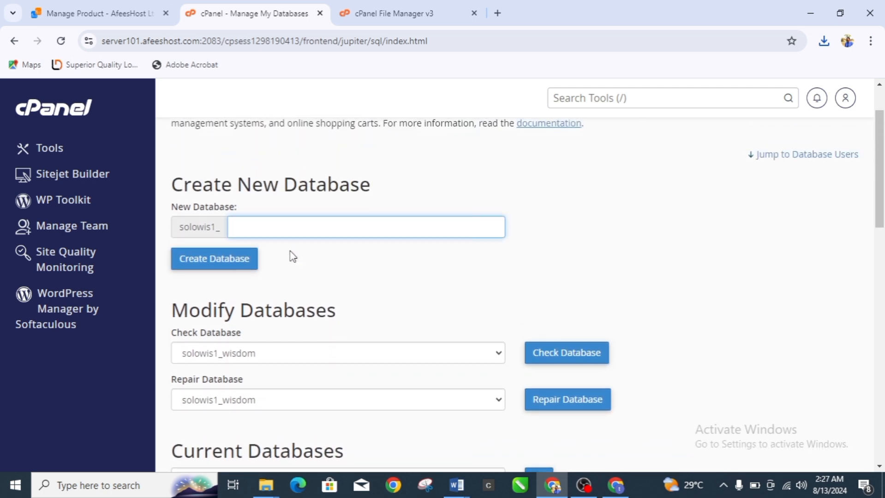
{"action": "scroll", "coordinate": [292, 256], "scroll_direction": "down", "scroll_amount": 5}
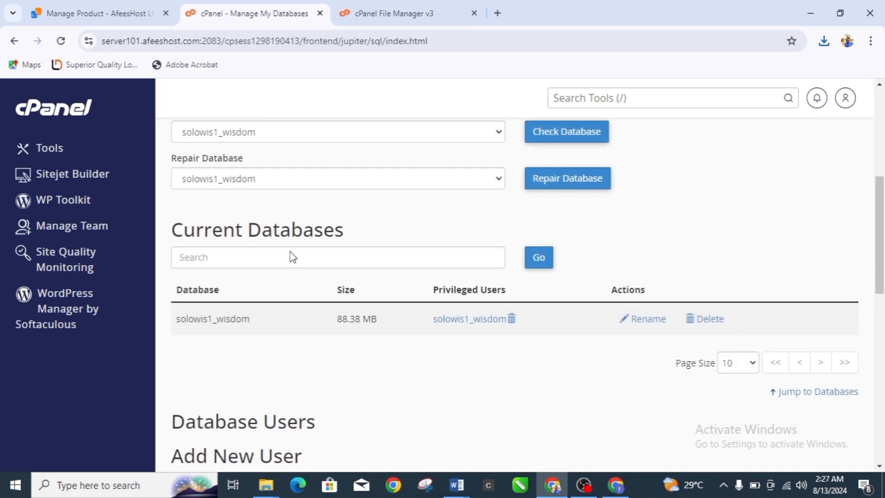
{"action": "scroll", "coordinate": [292, 256], "scroll_direction": "up", "scroll_amount": 5}
{"action": "scroll", "coordinate": [292, 259], "scroll_direction": "down", "scroll_amount": 10}
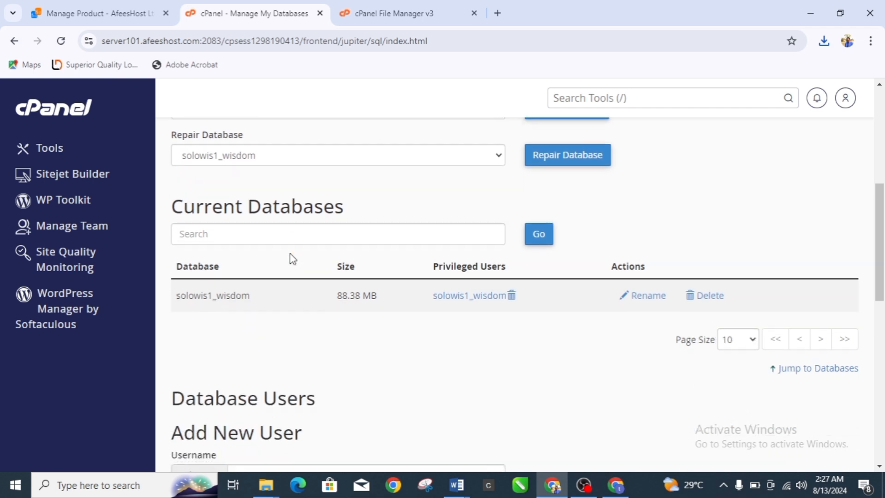
{"action": "scroll", "coordinate": [292, 259], "scroll_direction": "down", "scroll_amount": 6}
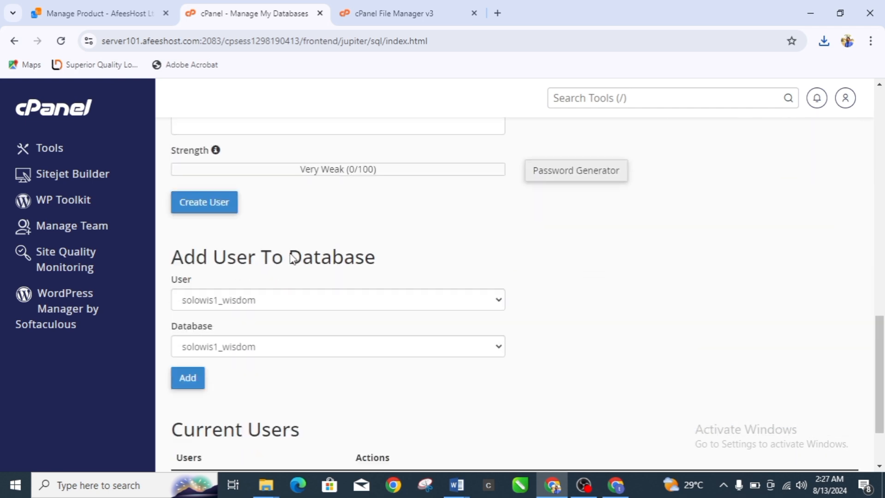
{"action": "scroll", "coordinate": [292, 258], "scroll_direction": "down", "scroll_amount": 1}
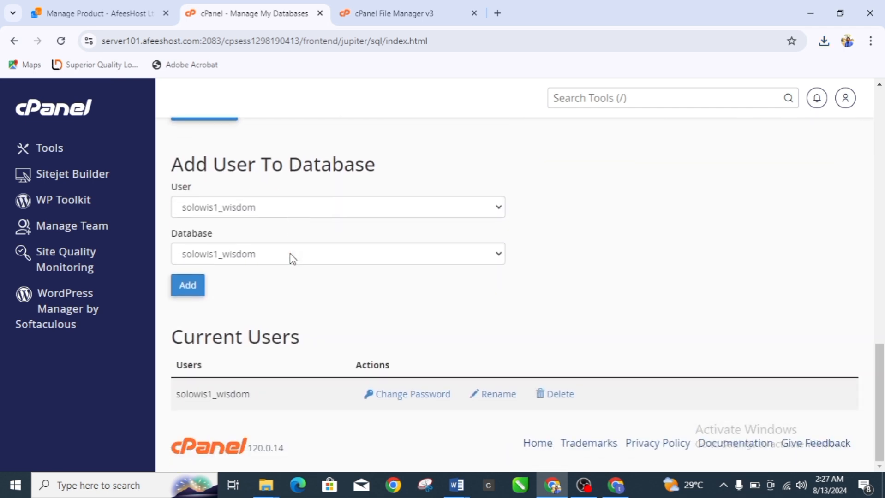
{"action": "scroll", "coordinate": [292, 260], "scroll_direction": "up", "scroll_amount": 17}
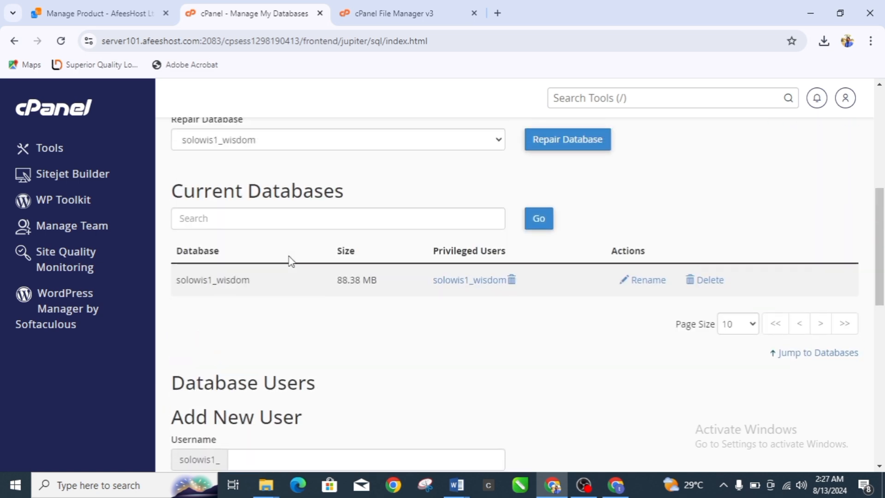
- Create a new database named solowiseapi with the solowis1_ prefix and return to the database management page
{"action": "scroll", "coordinate": [292, 263], "scroll_direction": "up", "scroll_amount": 1}
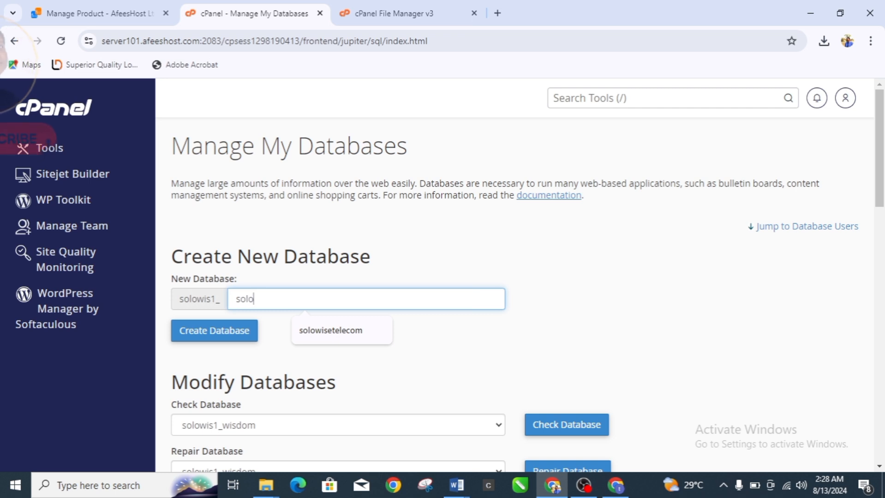
{"action": "type", "text": "api"}
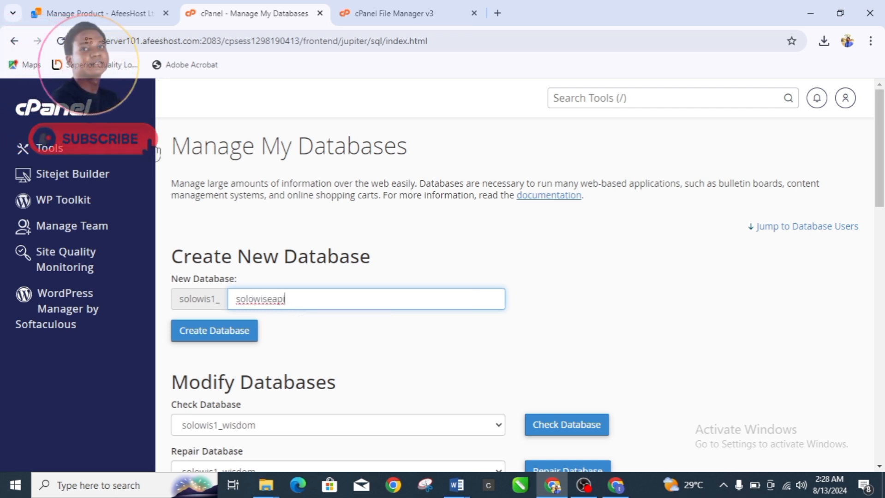
{"action": "scroll", "coordinate": [277, 286], "scroll_direction": "down", "scroll_amount": 2}
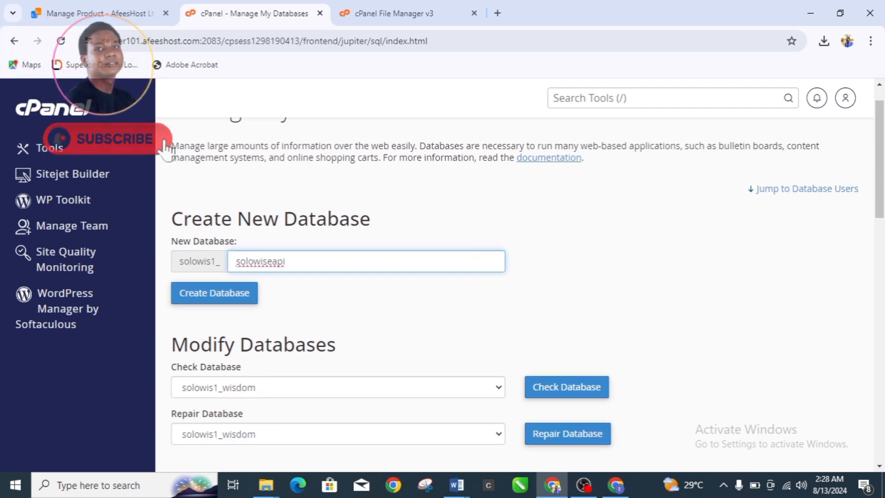
{"action": "left_click", "coordinate": [243, 239]}
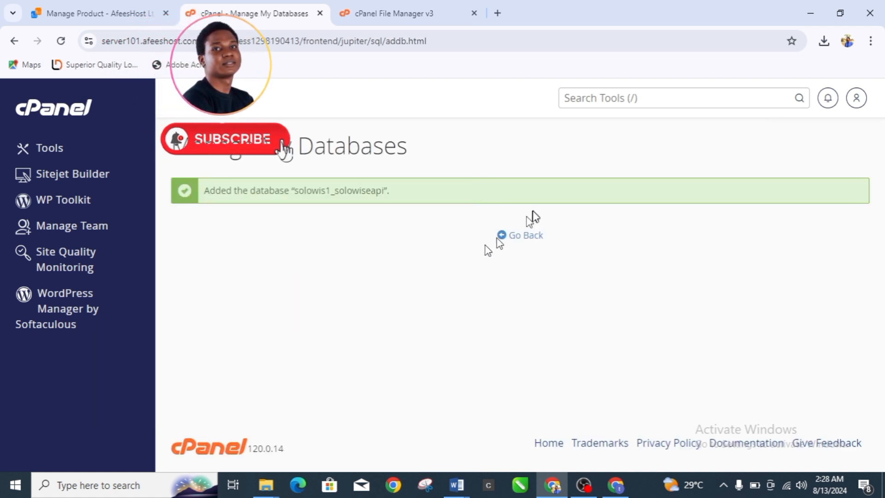
{"action": "left_click", "coordinate": [526, 236]}
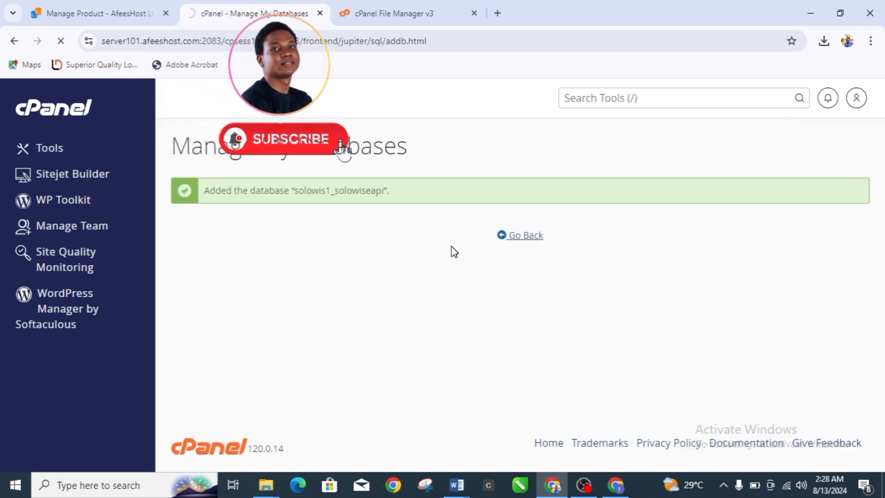
- Examine the Current Databases list for the solowis1_solowiseapi entry and look over the Add New User form
{"action": "scroll", "coordinate": [381, 362], "scroll_direction": "down", "scroll_amount": 10}
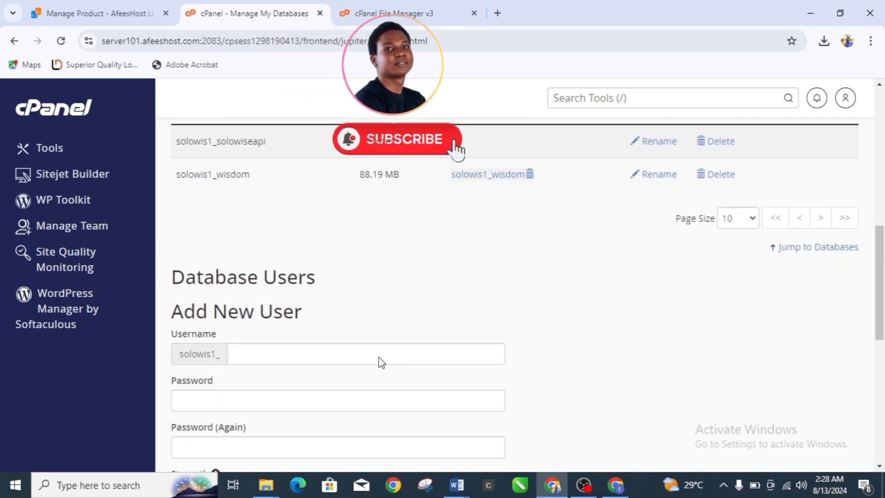
{"action": "scroll", "coordinate": [381, 362], "scroll_direction": "up", "scroll_amount": 5}
{"action": "scroll", "coordinate": [379, 366], "scroll_direction": "up", "scroll_amount": 3}
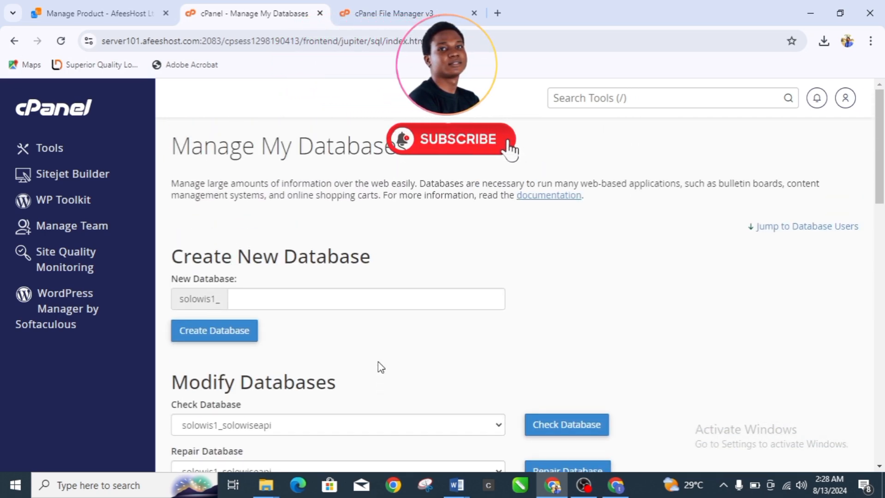
{"action": "scroll", "coordinate": [378, 365], "scroll_direction": "down", "scroll_amount": 2}
{"action": "scroll", "coordinate": [378, 367], "scroll_direction": "down", "scroll_amount": 3}
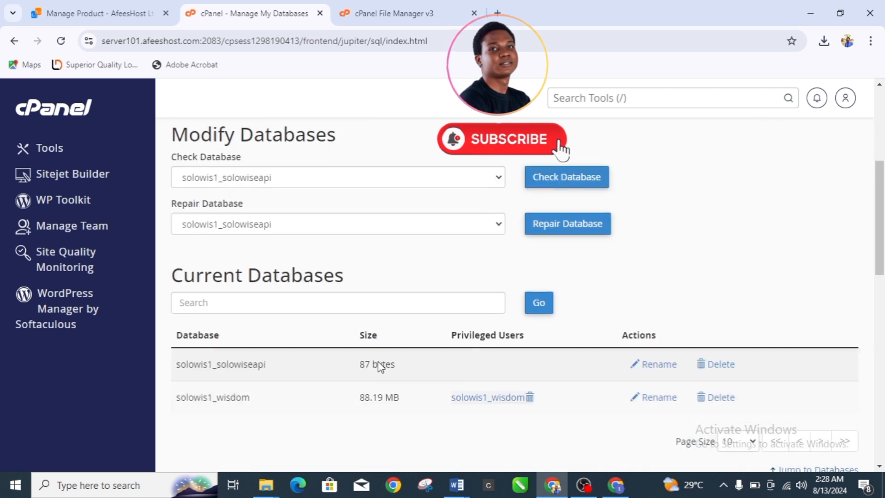
{"action": "scroll", "coordinate": [379, 366], "scroll_direction": "down", "scroll_amount": 2}
{"action": "scroll", "coordinate": [381, 368], "scroll_direction": "down", "scroll_amount": 2}
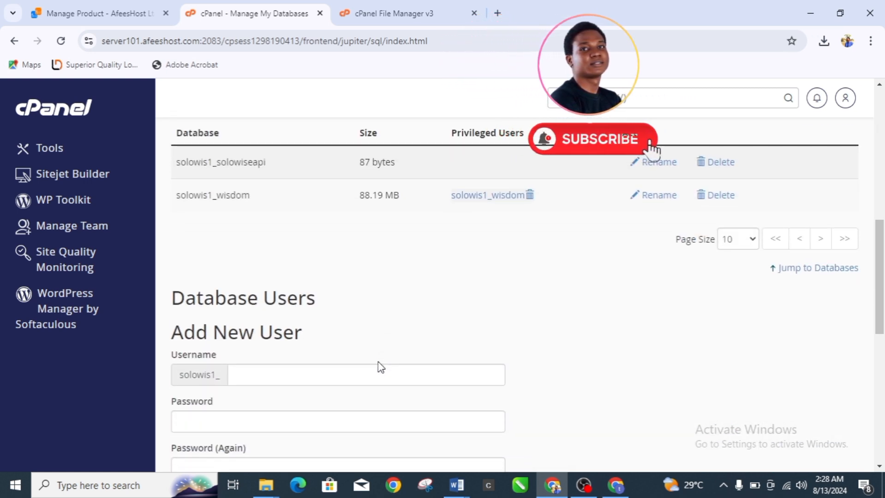
{"action": "scroll", "coordinate": [380, 367], "scroll_direction": "down", "scroll_amount": 1}
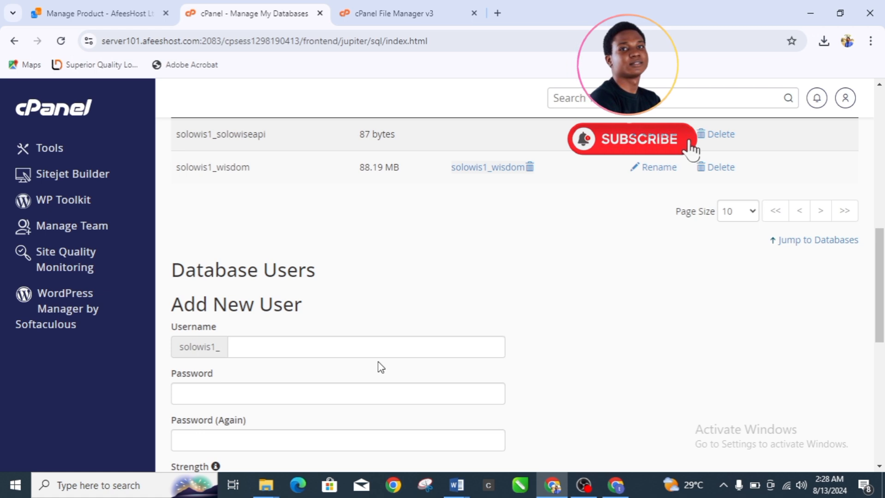
{"action": "scroll", "coordinate": [379, 367], "scroll_direction": "down", "scroll_amount": 1}
{"action": "scroll", "coordinate": [378, 363], "scroll_direction": "down", "scroll_amount": 1}
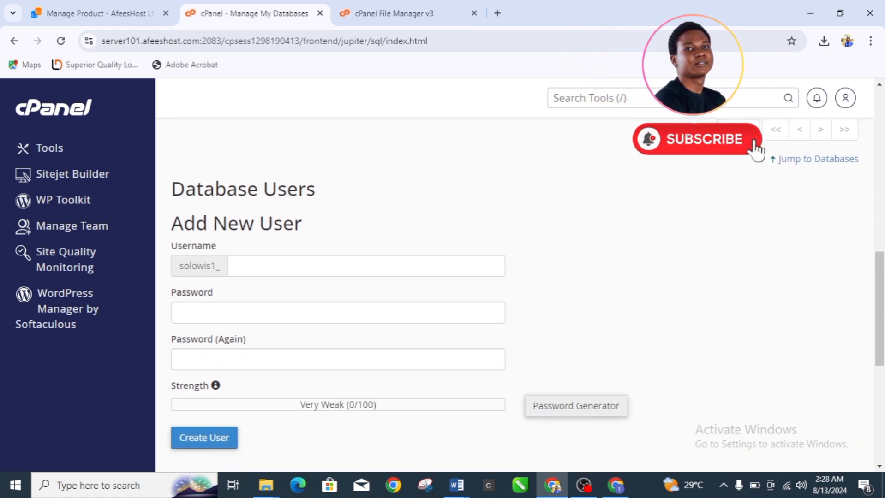
{"action": "scroll", "coordinate": [378, 367], "scroll_direction": "up", "scroll_amount": 1}
{"action": "scroll", "coordinate": [379, 367], "scroll_direction": "up", "scroll_amount": 12}
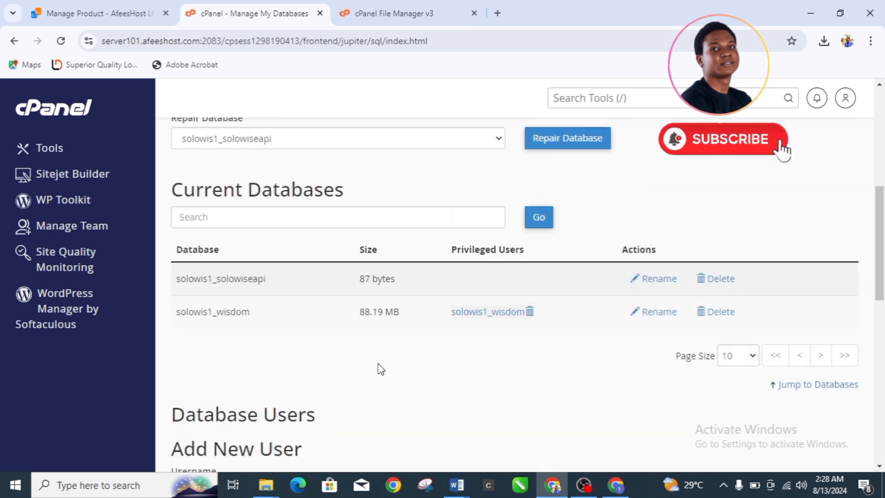
- Enter solowiseapi as the username for the new database user
{"action": "scroll", "coordinate": [379, 371], "scroll_direction": "down", "scroll_amount": 12}
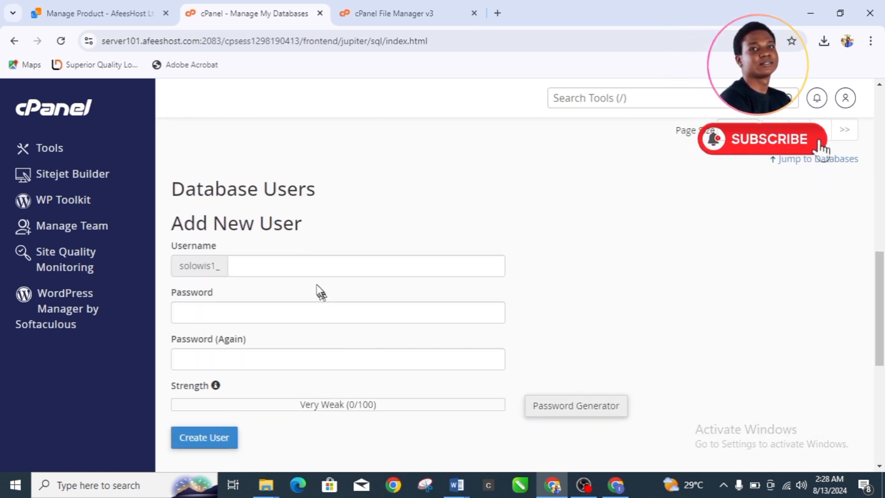
{"action": "left_click", "coordinate": [304, 266]}
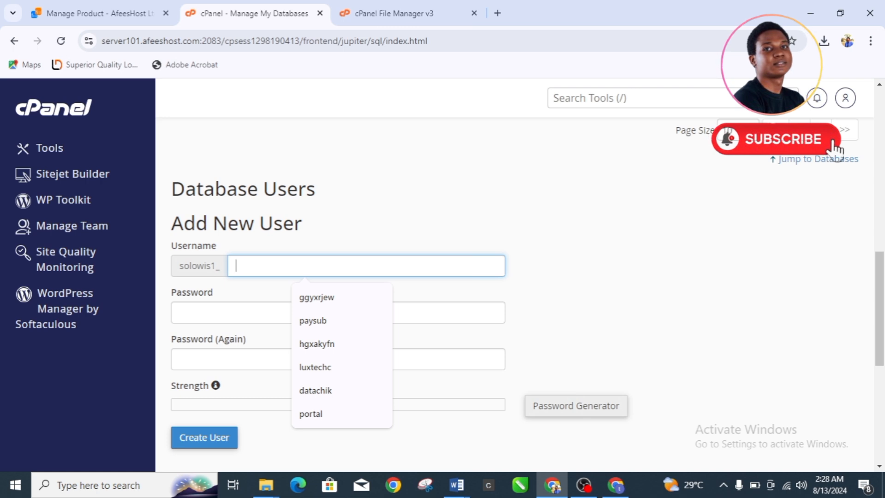
{"action": "type", "text": "solowise"}
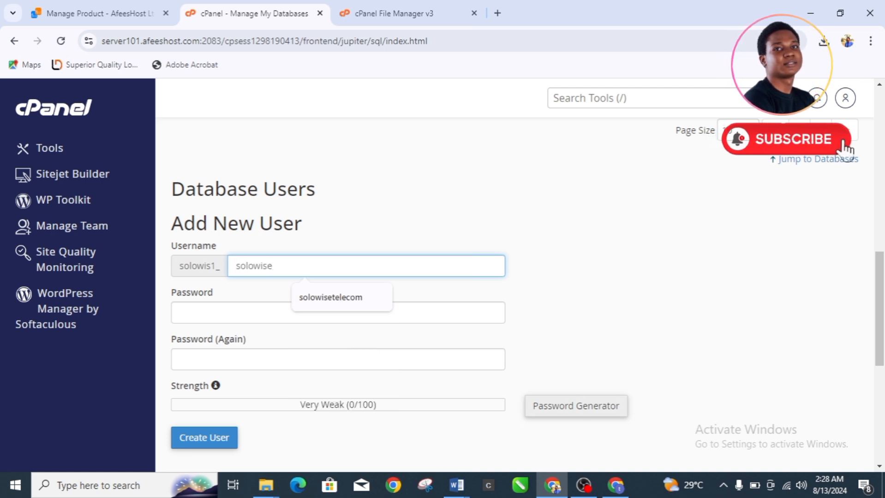
{"action": "type", "text": "api"}
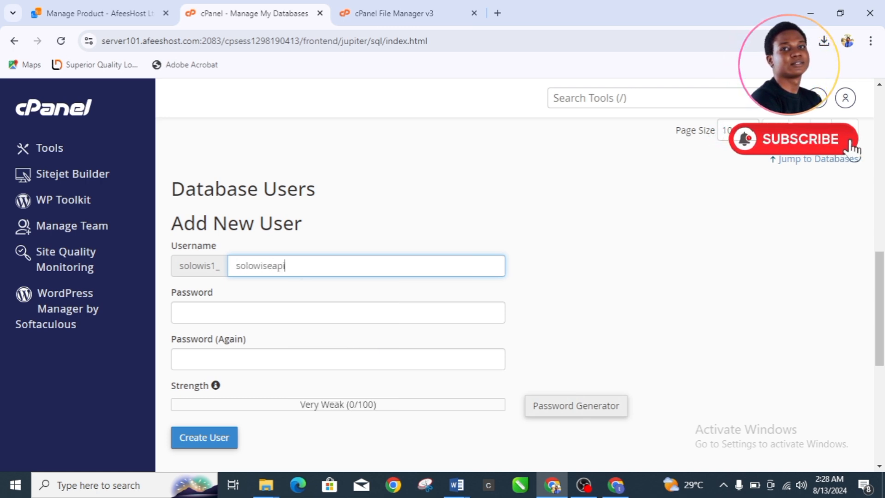
- Generate a password for the new database user, mark it as copied to a safe place, and use it
{"action": "left_click", "coordinate": [261, 315]}
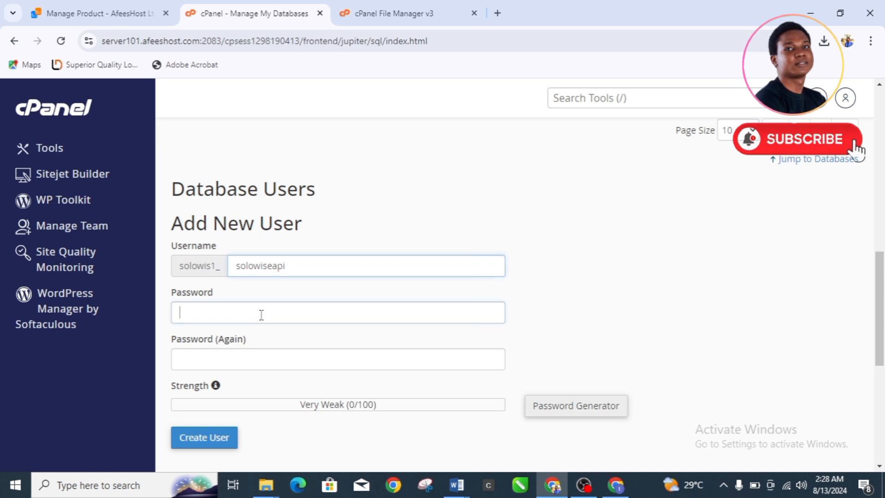
{"action": "left_click", "coordinate": [576, 407]}
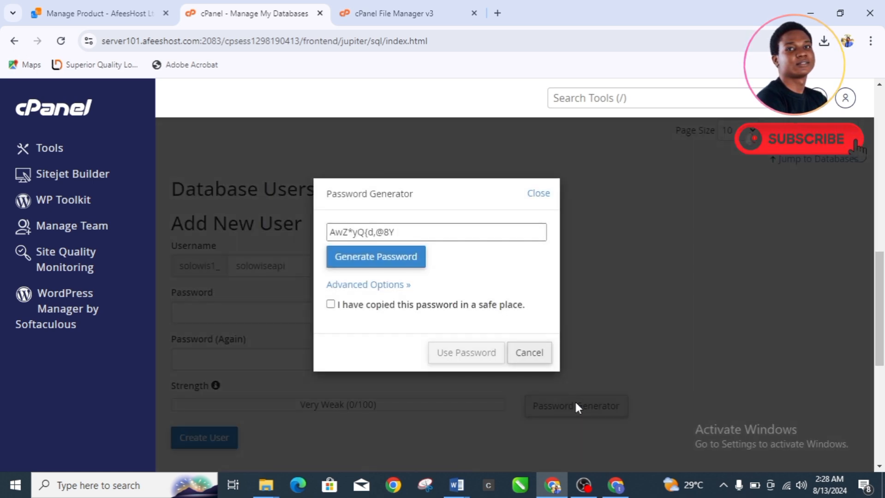
{"action": "left_click", "coordinate": [414, 232]}
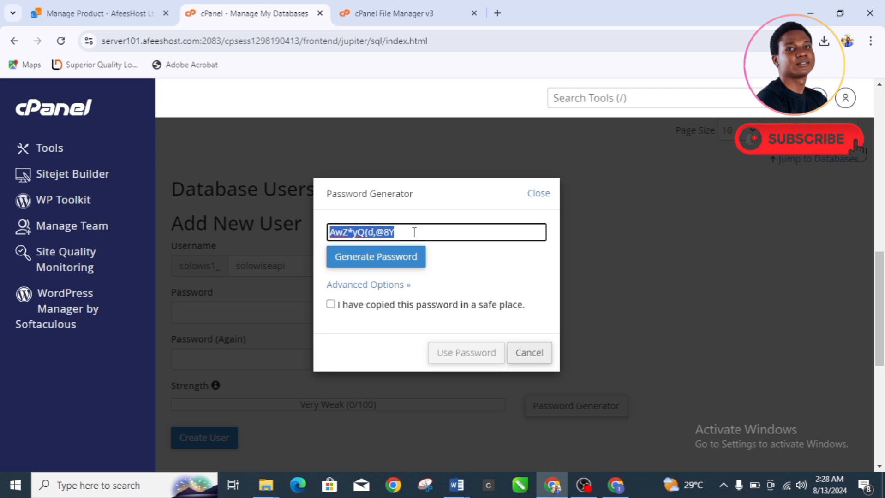
{"action": "left_click", "coordinate": [331, 305]}
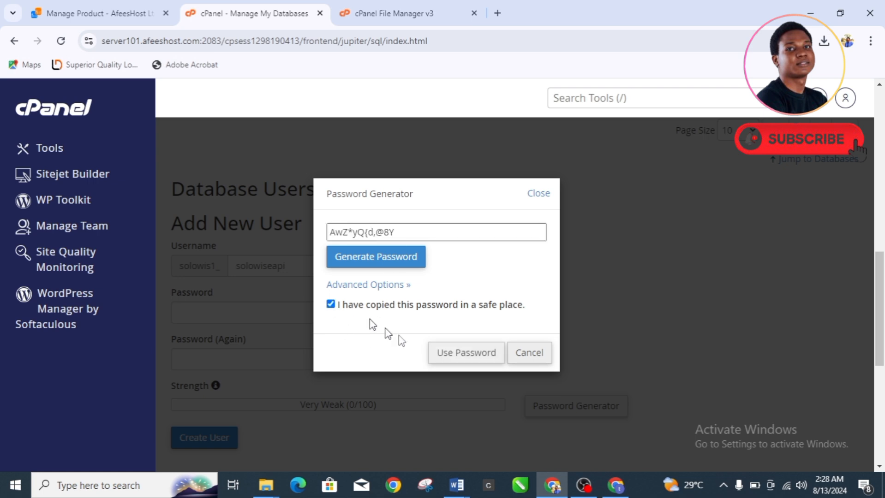
{"action": "left_click", "coordinate": [436, 352]}
{"action": "scroll", "coordinate": [282, 366], "scroll_direction": "down", "scroll_amount": 1}
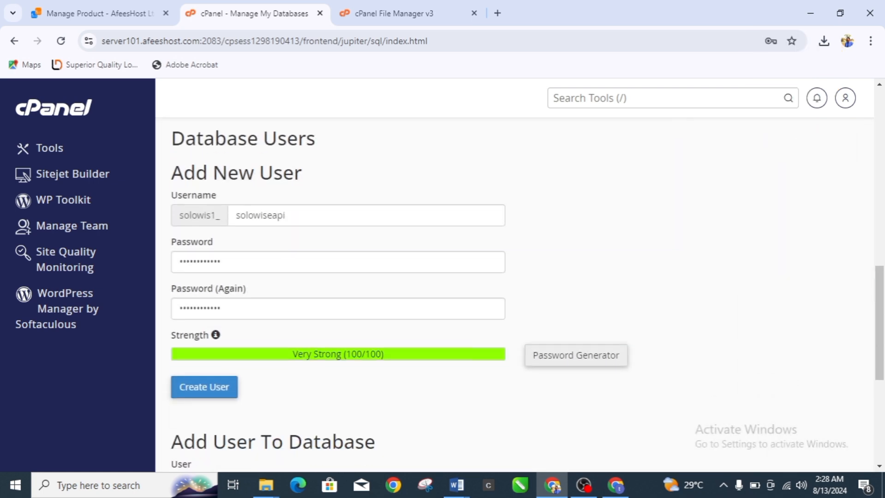
- Open Notepad, paste the generated database user password into a blank note, and minimize it
{"action": "left_click", "coordinate": [101, 488]}
{"action": "type", "text": "note"}
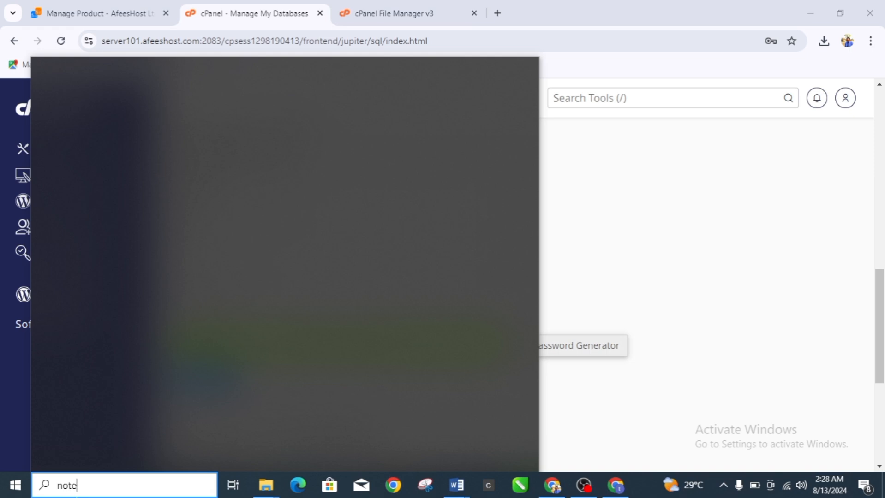
{"action": "type", "text": "pad"}
{"action": "key", "text": "Return"}
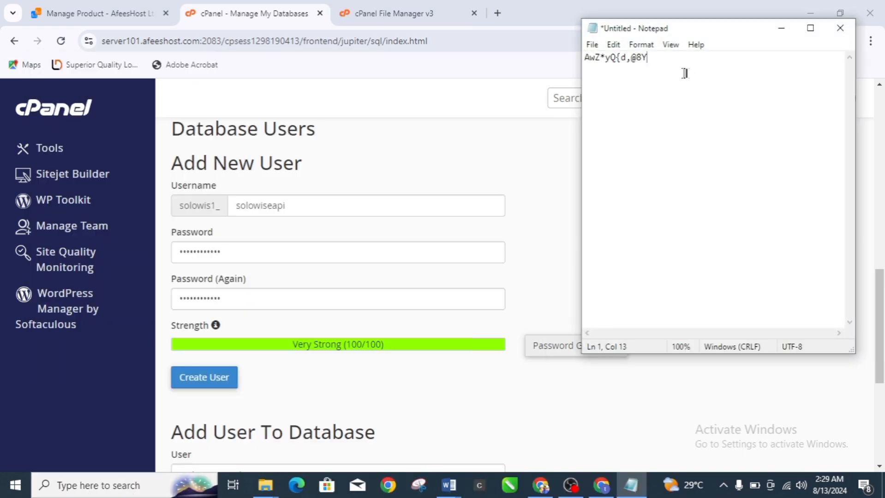
{"action": "left_click", "coordinate": [779, 30]}
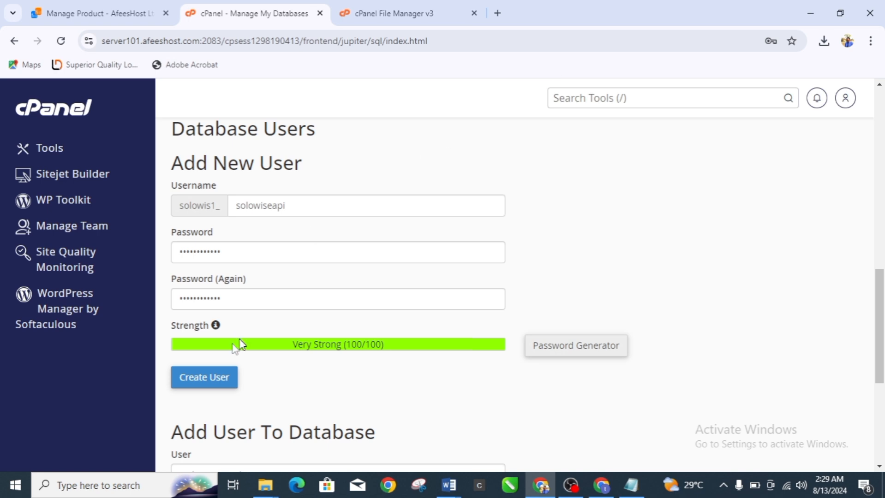
- Create the new database user and add solowis1_solowiseapi to the solowis1_solowiseapi database
{"action": "left_click", "coordinate": [198, 378]}
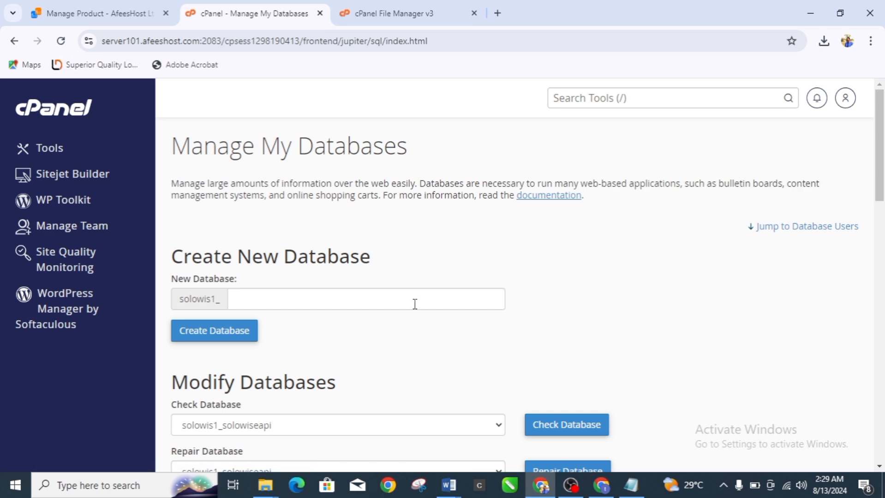
{"action": "scroll", "coordinate": [415, 303], "scroll_direction": "down", "scroll_amount": 5}
{"action": "scroll", "coordinate": [415, 303], "scroll_direction": "down", "scroll_amount": 5}
{"action": "scroll", "coordinate": [414, 309], "scroll_direction": "up", "scroll_amount": 10}
{"action": "scroll", "coordinate": [411, 308], "scroll_direction": "down", "scroll_amount": 10}
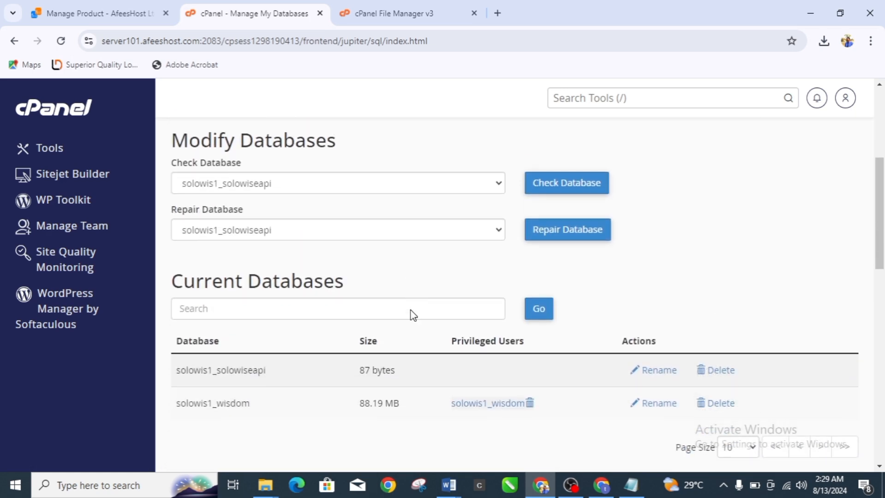
{"action": "scroll", "coordinate": [414, 316], "scroll_direction": "down", "scroll_amount": 3}
{"action": "scroll", "coordinate": [409, 313], "scroll_direction": "down", "scroll_amount": 8}
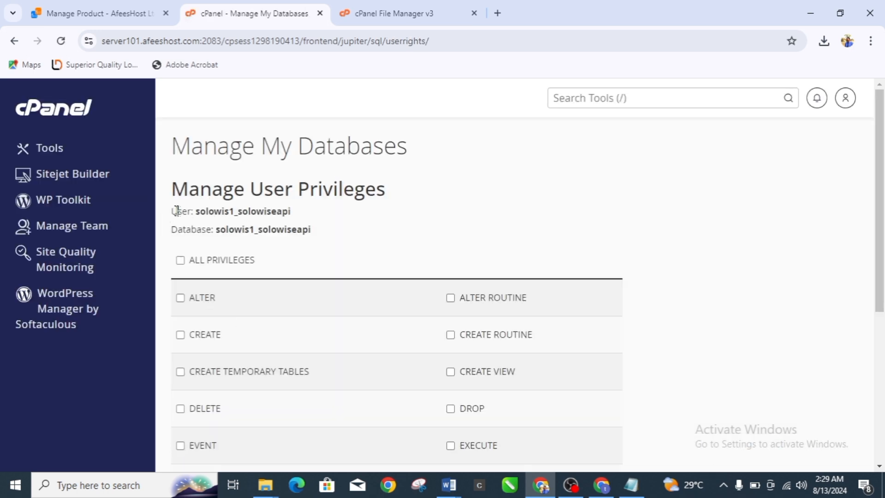
{"action": "left_click_drag", "start_coordinate": [189, 213], "coordinate": [288, 230]}
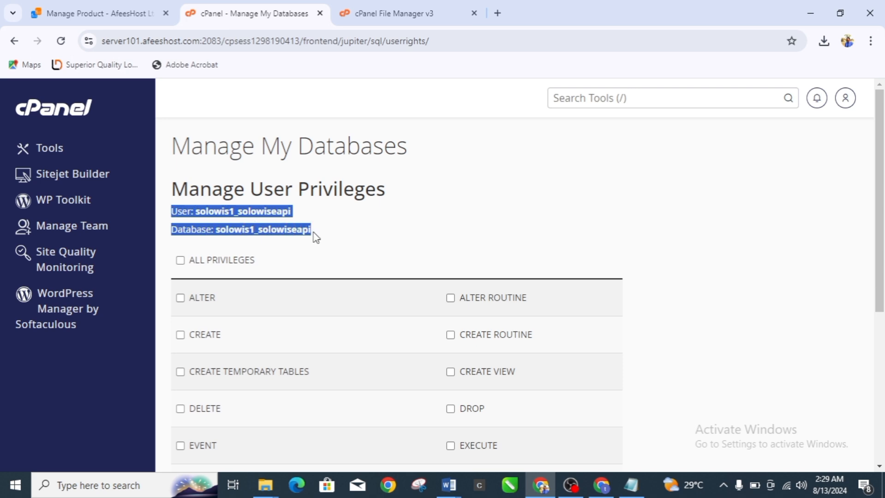
{"action": "left_click", "coordinate": [633, 486]}
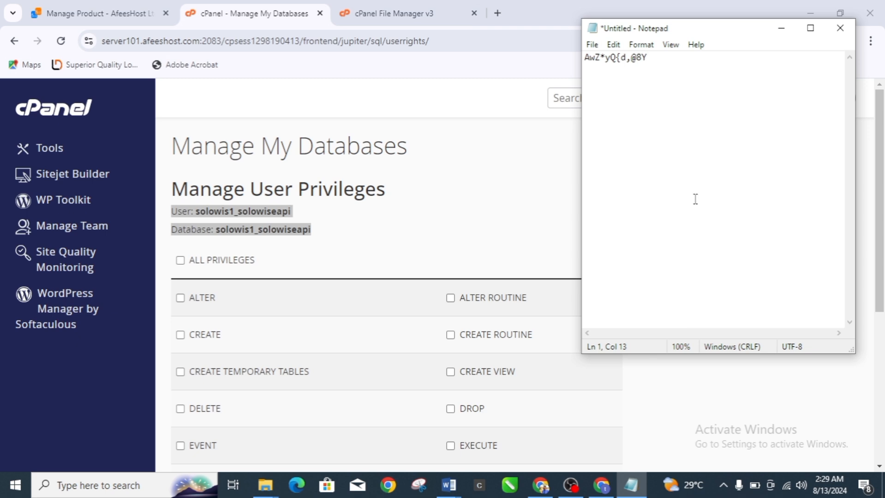
{"action": "type", "text": "User: solowis1_solowiseapi  Database: solowis1_solowiseapi"}
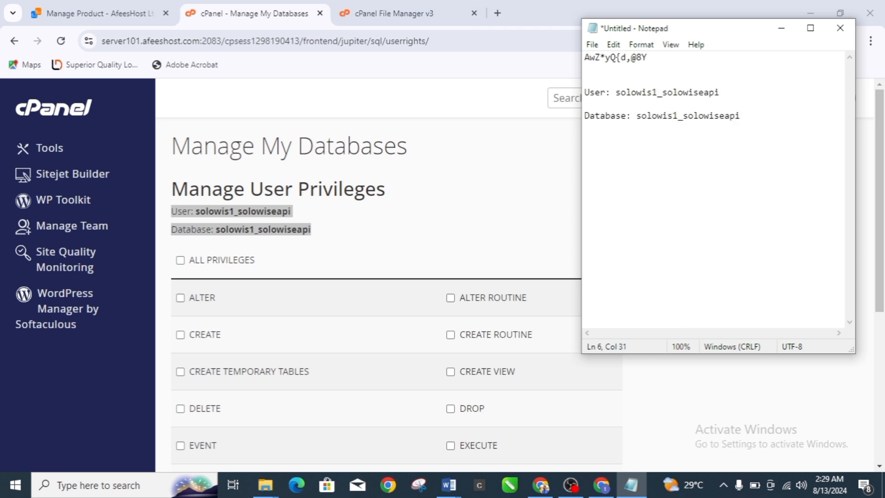
{"action": "left_click", "coordinate": [506, 214]}
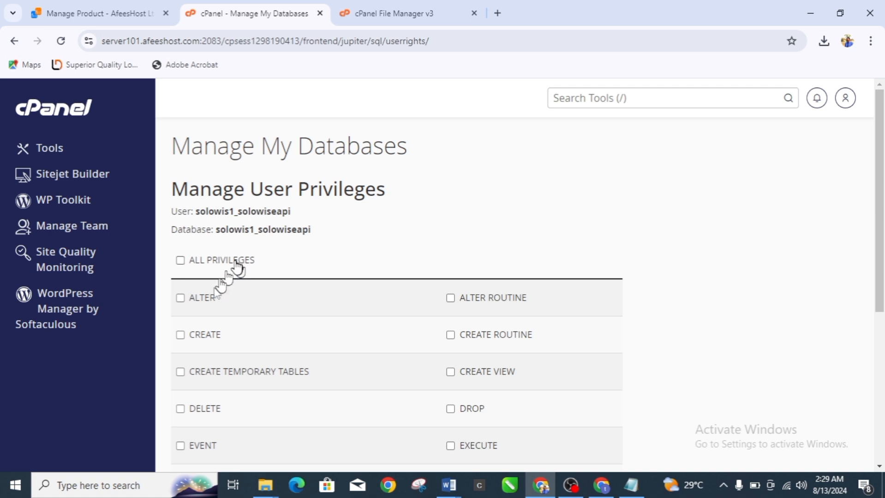
- Grant the solowis1_solowiseapi user all privileges on its database and apply the changes
{"action": "scroll", "coordinate": [279, 335], "scroll_direction": "down", "scroll_amount": 5}
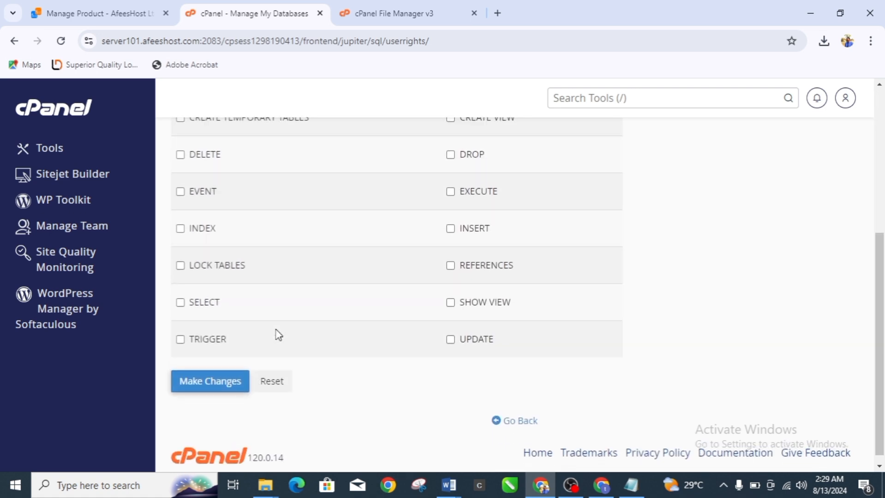
{"action": "scroll", "coordinate": [278, 336], "scroll_direction": "up", "scroll_amount": 5}
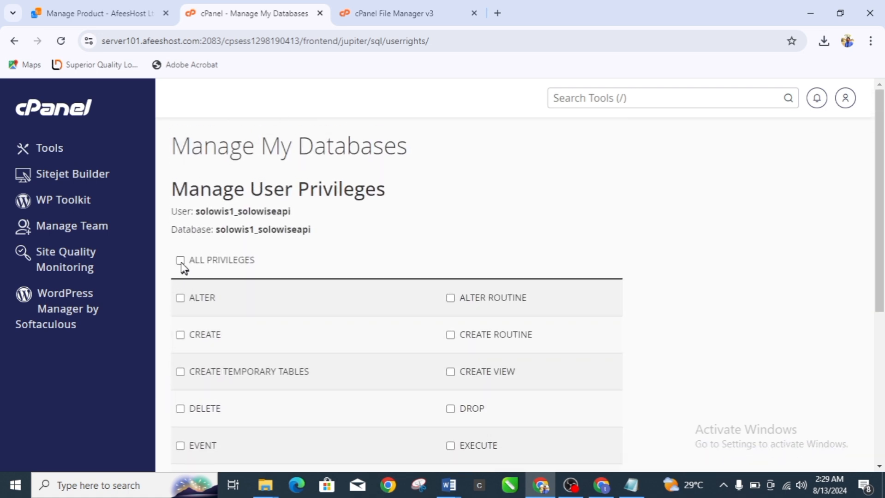
{"action": "scroll", "coordinate": [286, 336], "scroll_direction": "down", "scroll_amount": 5}
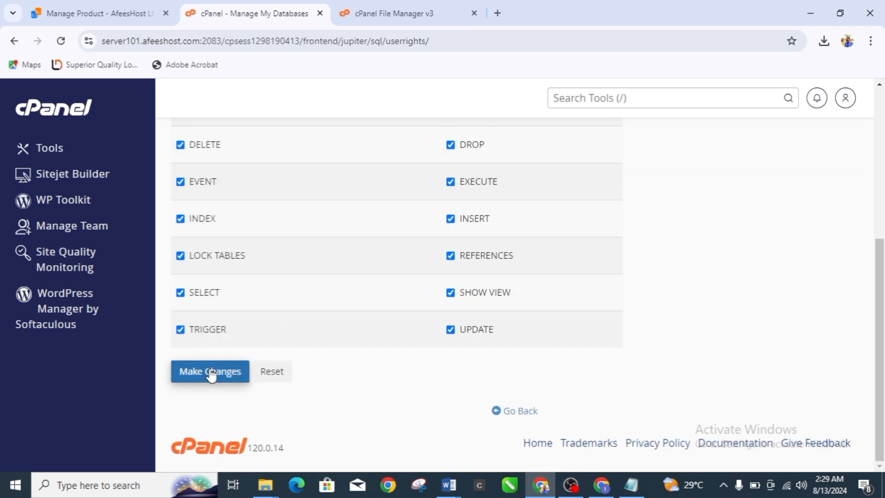
{"action": "left_click", "coordinate": [210, 373]}
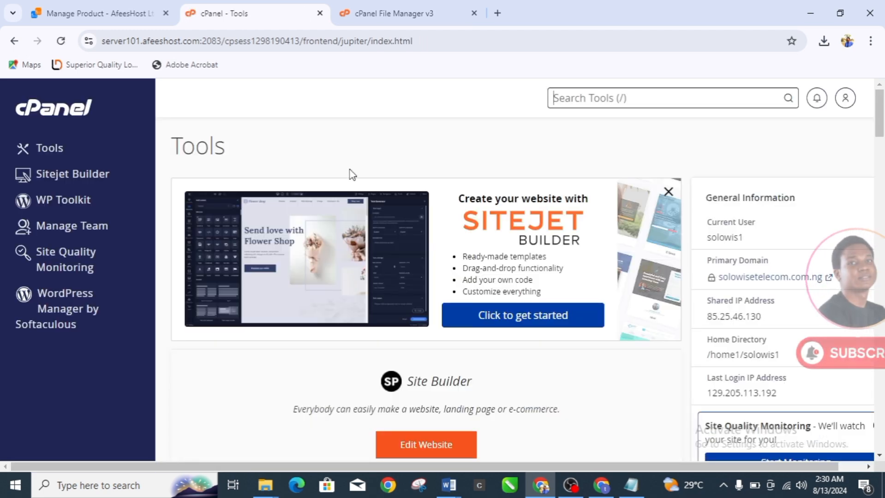
- Open phpMyAdmin from the cPanel tools and select the solowis1_solowiseapi database
{"action": "scroll", "coordinate": [364, 215], "scroll_direction": "down", "scroll_amount": 15}
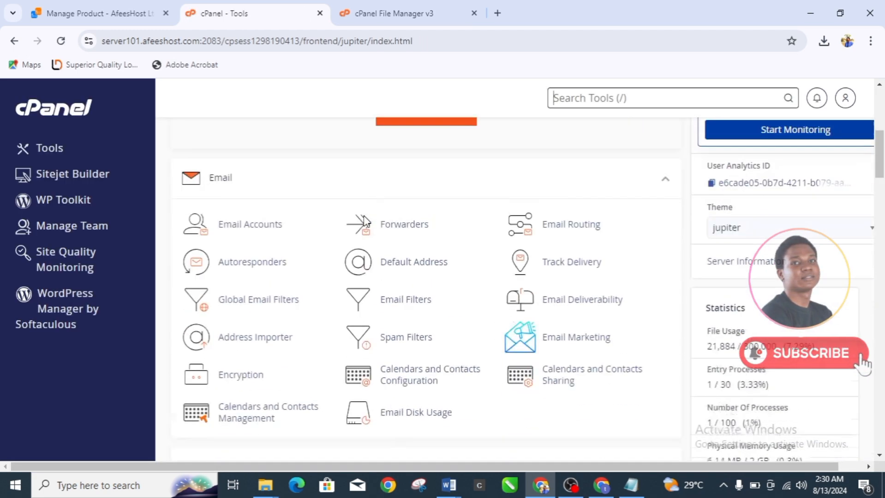
{"action": "scroll", "coordinate": [363, 216], "scroll_direction": "up", "scroll_amount": 2}
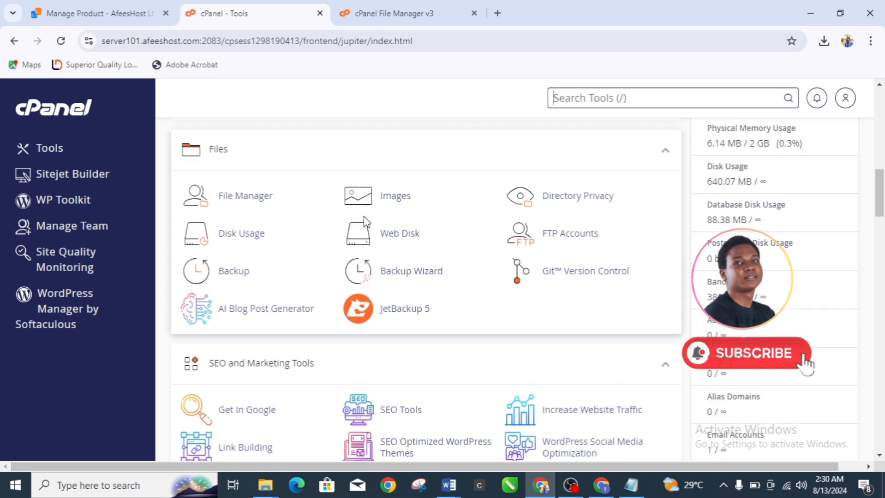
{"action": "scroll", "coordinate": [364, 216], "scroll_direction": "down", "scroll_amount": 11}
{"action": "scroll", "coordinate": [343, 214], "scroll_direction": "up", "scroll_amount": 2}
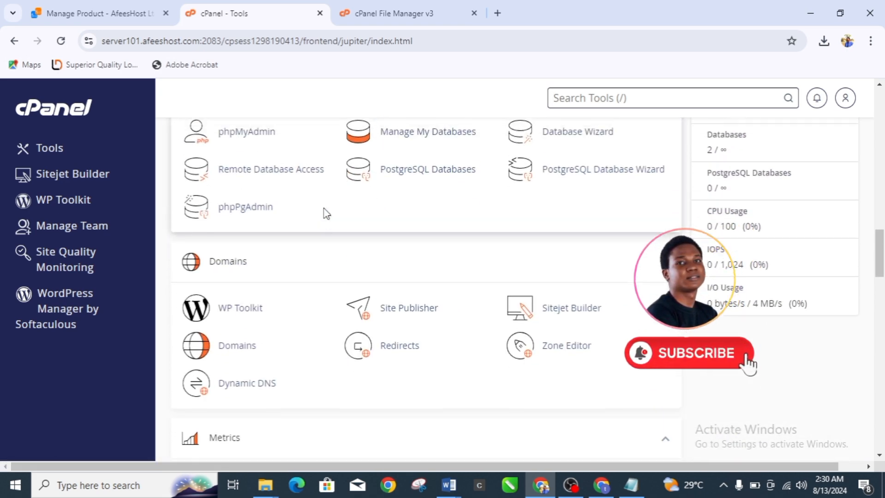
{"action": "left_click", "coordinate": [254, 200]}
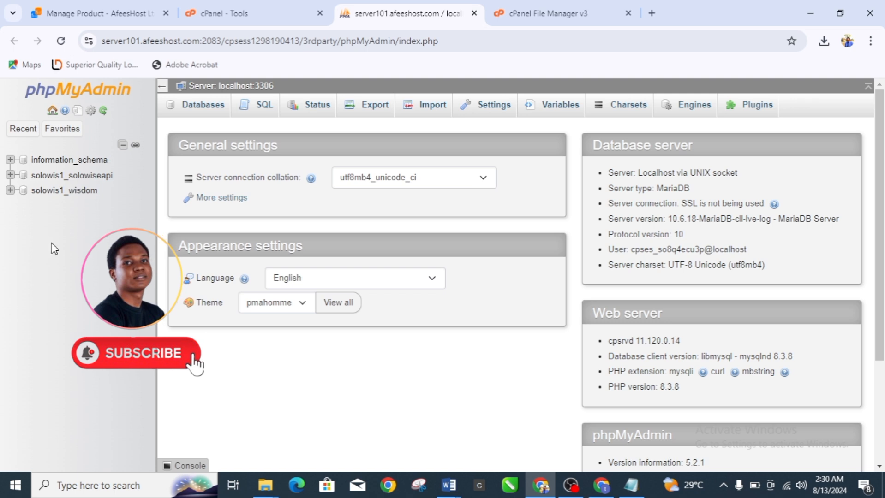
{"action": "left_click", "coordinate": [76, 179]}
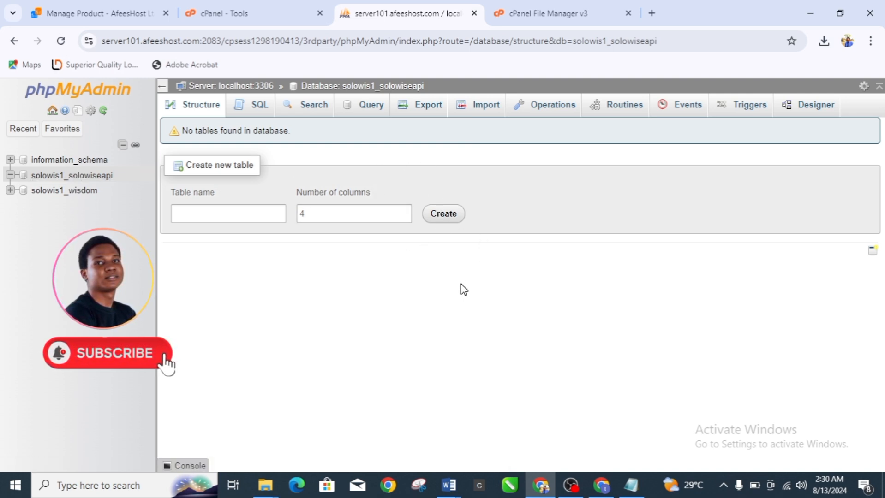
- Import softsql (1).sql.gz from Downloads into the solowis1_solowiseapi database, keeping the default utf-8 character set and SQL format
{"action": "left_click", "coordinate": [489, 105]}
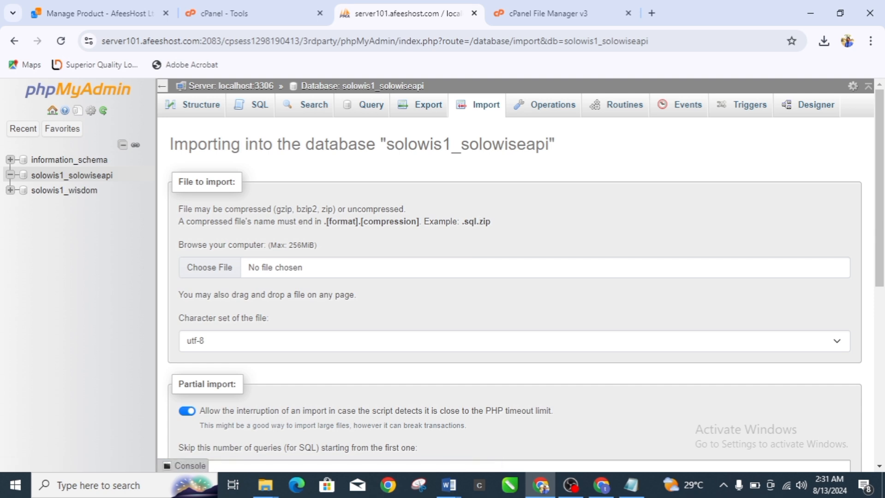
{"action": "left_click", "coordinate": [222, 271]}
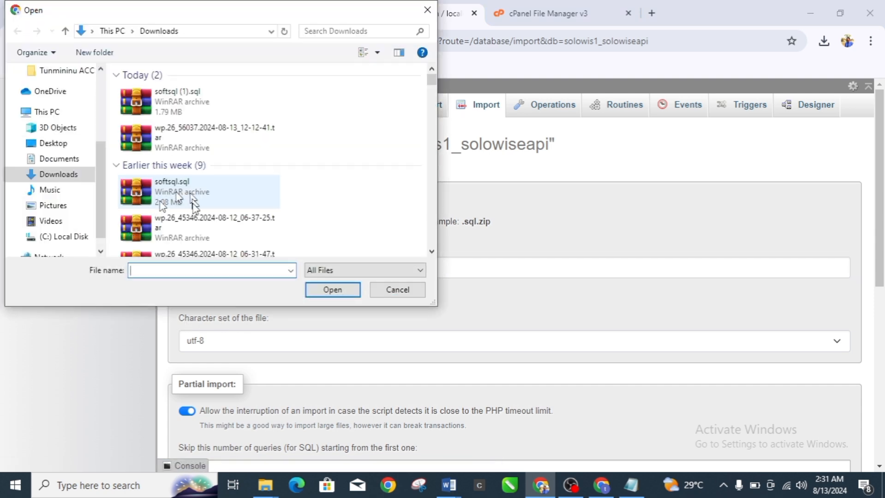
{"action": "double_click", "coordinate": [185, 111]}
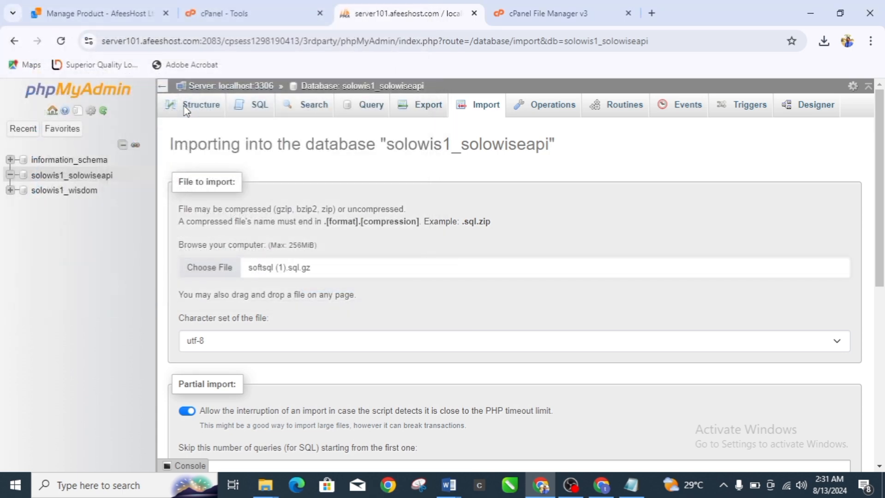
{"action": "scroll", "coordinate": [238, 323], "scroll_direction": "down", "scroll_amount": 8}
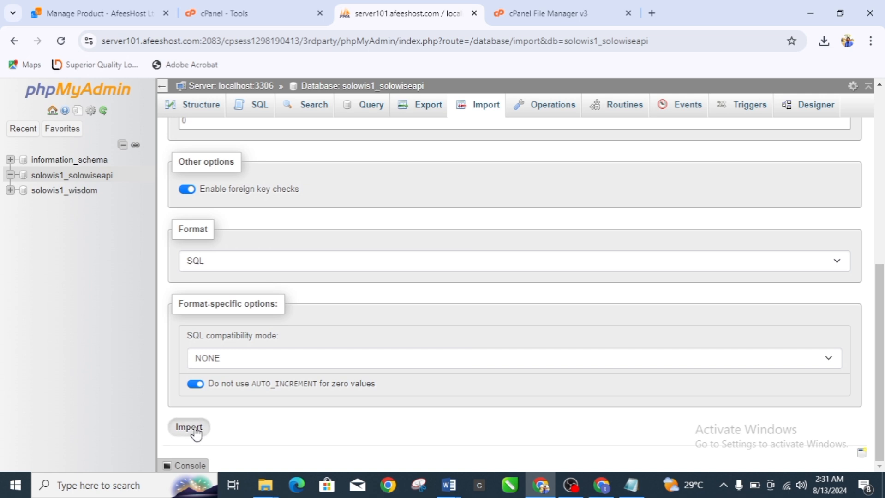
{"action": "left_click", "coordinate": [194, 429]}
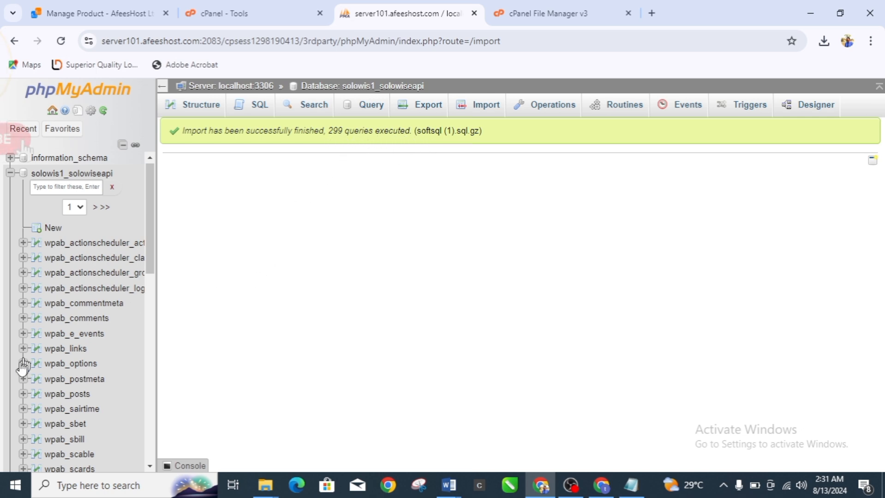
- Look through the imported tables for their name prefix and add wpab to the Notepad note
{"action": "scroll", "coordinate": [58, 385], "scroll_direction": "down", "scroll_amount": 7}
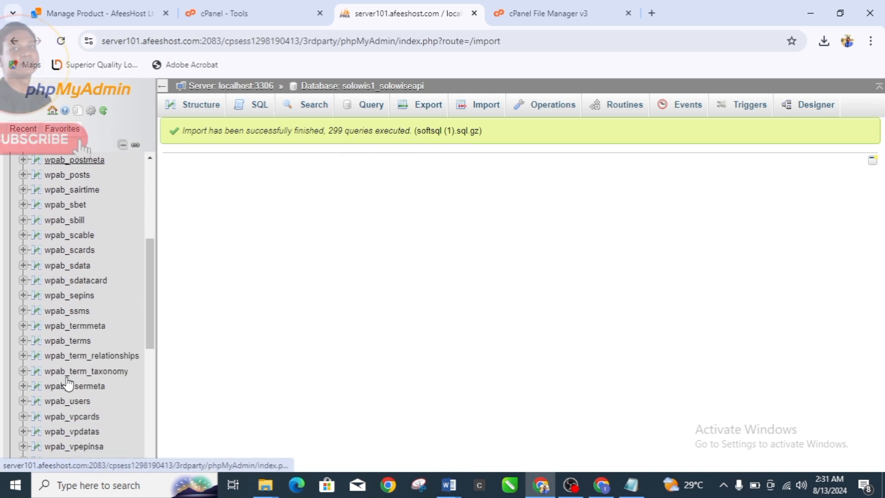
{"action": "scroll", "coordinate": [68, 384], "scroll_direction": "down", "scroll_amount": 5}
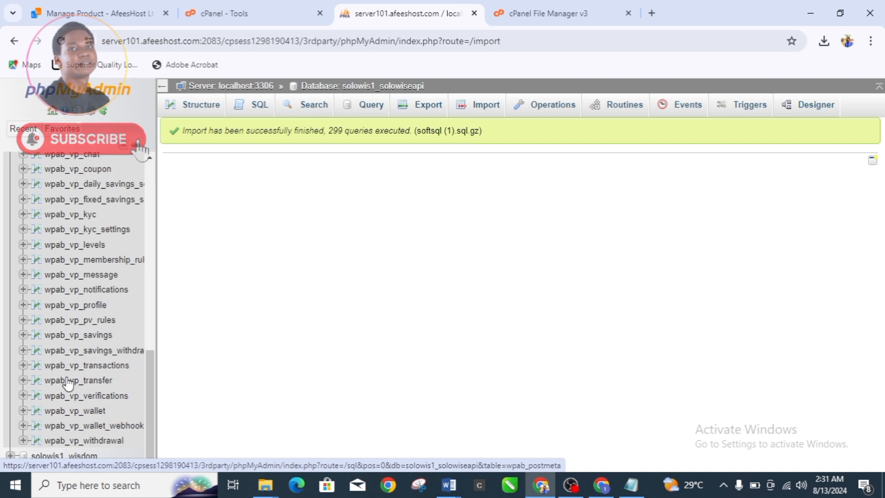
{"action": "scroll", "coordinate": [68, 384], "scroll_direction": "up", "scroll_amount": 12}
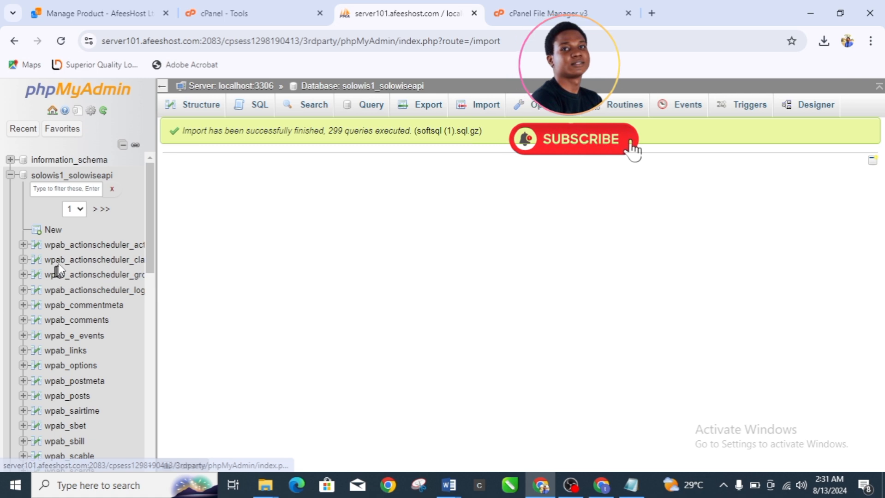
{"action": "left_click", "coordinate": [631, 485]}
{"action": "key", "text": "Return"}
{"action": "key", "text": "Return"}
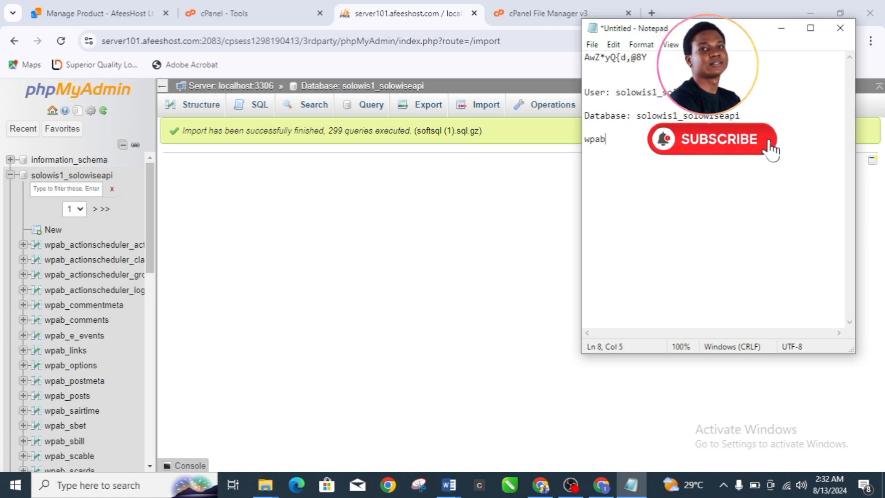
{"action": "left_click", "coordinate": [523, 298]}
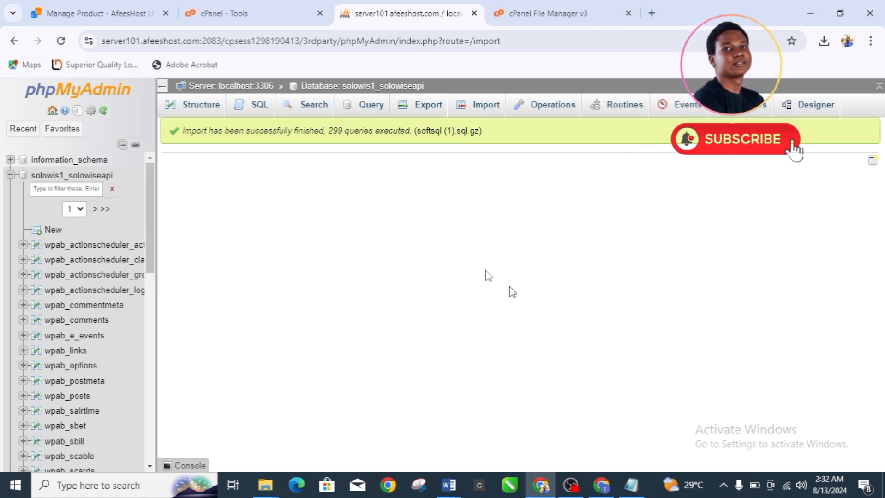
- Switch to File Manager, reload it and look over the files in the solowiseapi.com.ng folder
{"action": "left_click", "coordinate": [540, 15]}
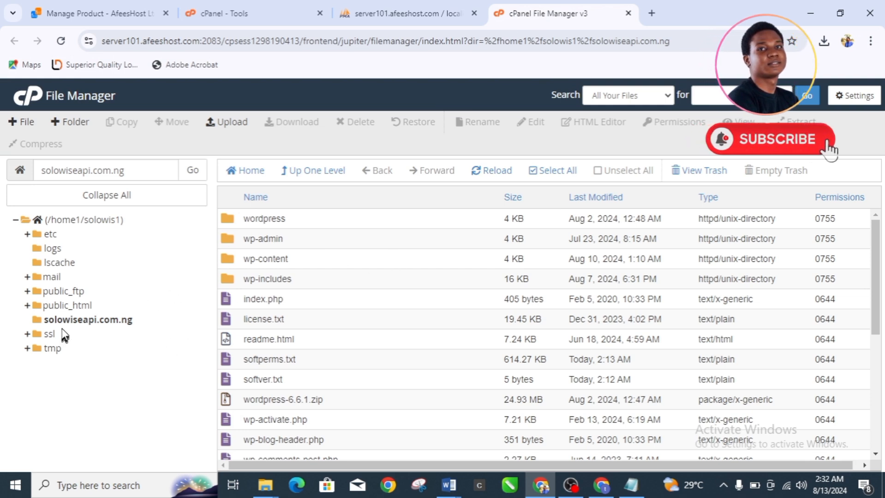
{"action": "left_click", "coordinate": [61, 41]}
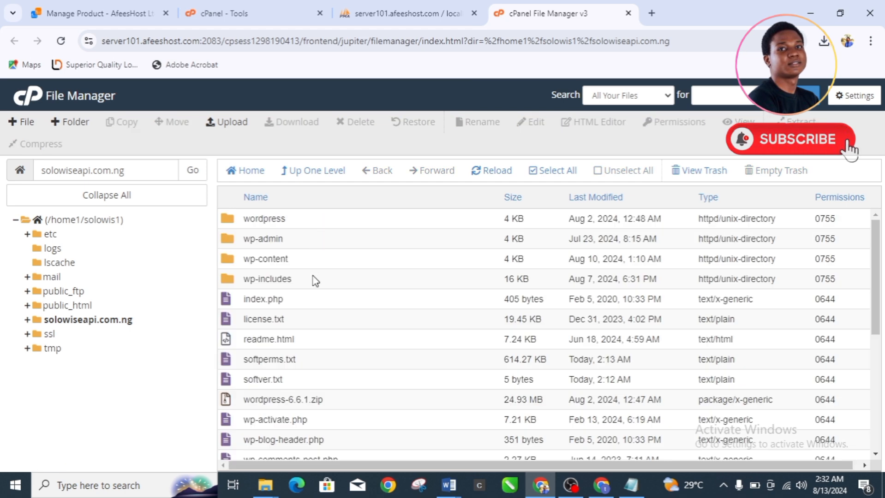
{"action": "scroll", "coordinate": [315, 281], "scroll_direction": "down", "scroll_amount": 1}
{"action": "scroll", "coordinate": [313, 279], "scroll_direction": "down", "scroll_amount": 1}
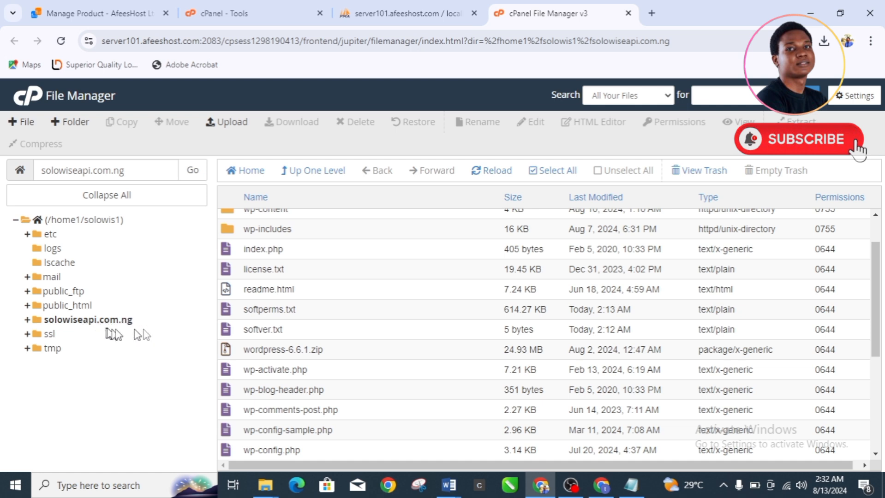
{"action": "scroll", "coordinate": [231, 310], "scroll_direction": "up", "scroll_amount": 2}
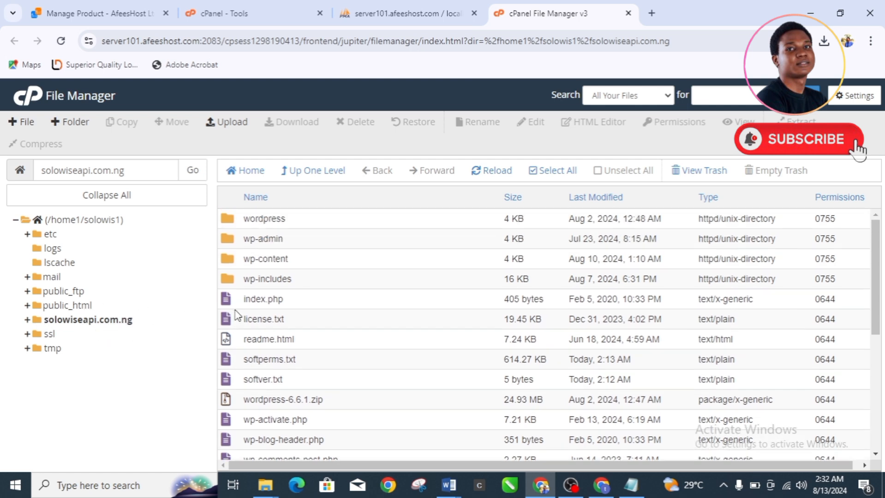
- Open wp-config.php from the solowiseapi.com.ng folder in the file editor
{"action": "scroll", "coordinate": [283, 293], "scroll_direction": "down", "scroll_amount": 5}
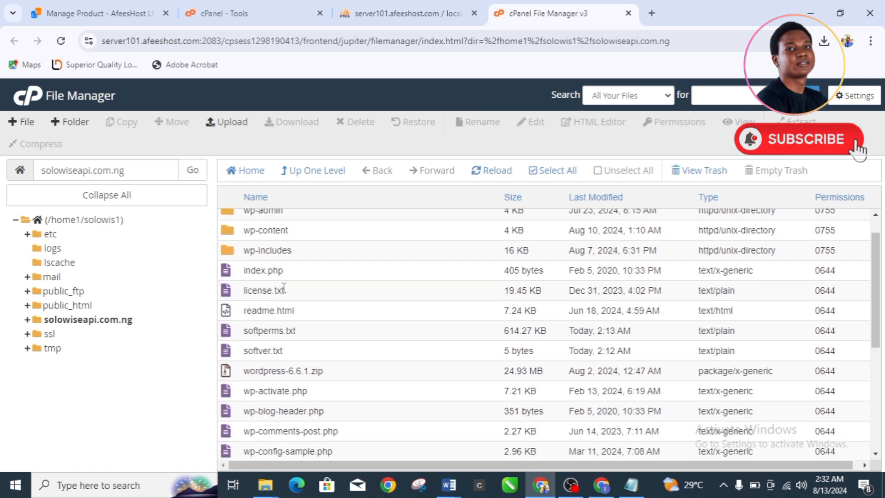
{"action": "scroll", "coordinate": [283, 286], "scroll_direction": "down", "scroll_amount": 1}
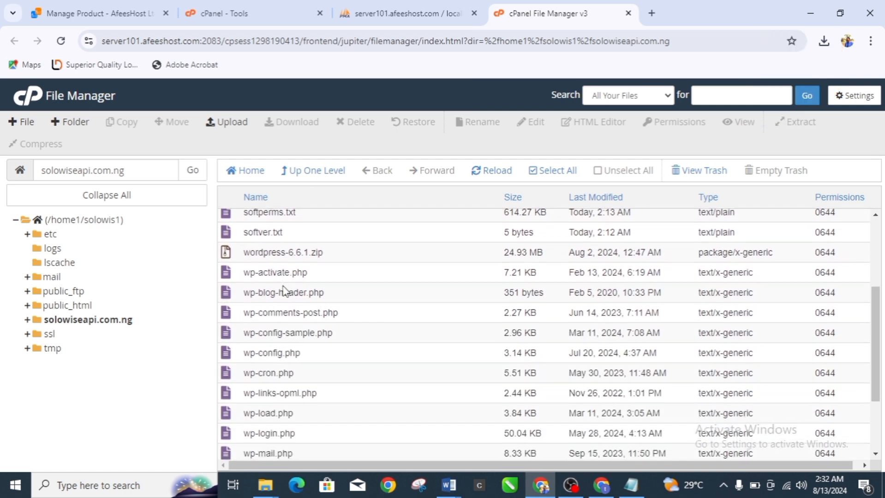
{"action": "left_click", "coordinate": [231, 359]}
{"action": "right_click", "coordinate": [230, 359]}
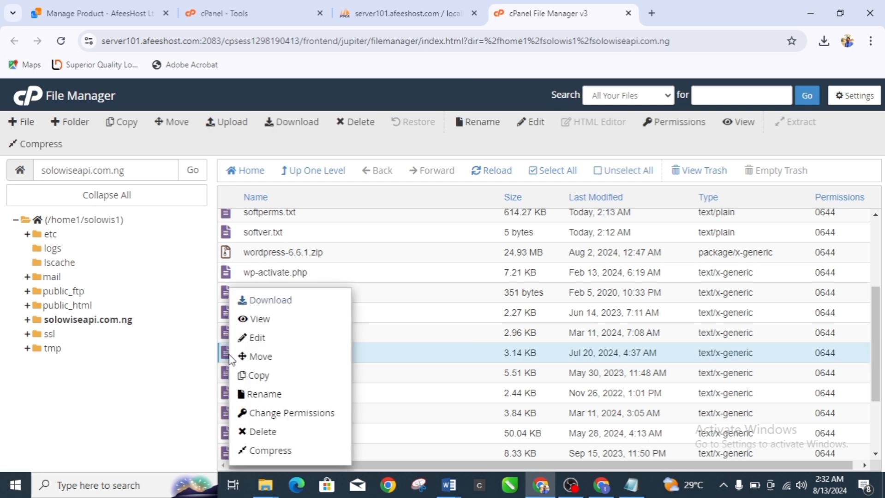
{"action": "left_click", "coordinate": [253, 338]}
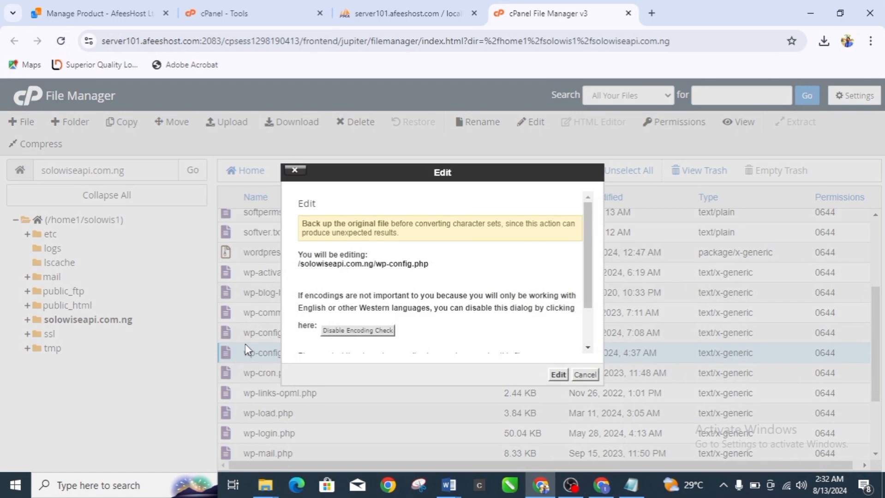
{"action": "left_click", "coordinate": [559, 376]}
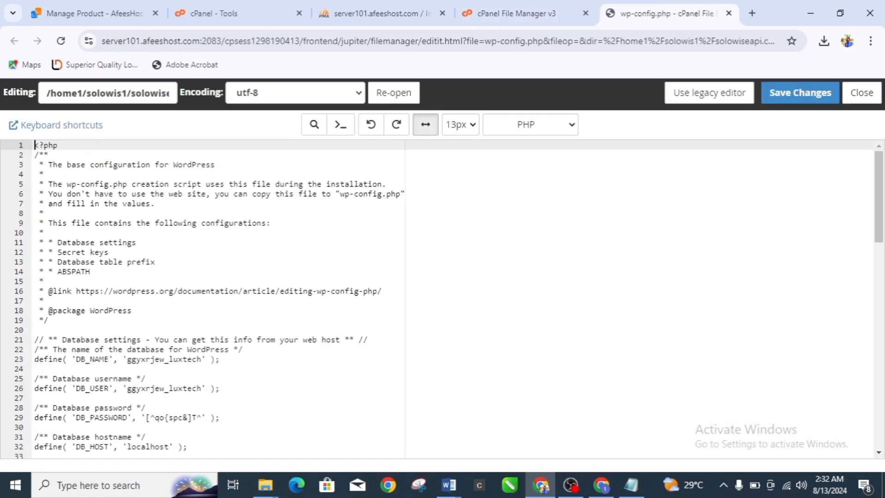
- Review the database settings, secret keys and table prefix defined in wp-config.php
{"action": "scroll", "coordinate": [194, 280], "scroll_direction": "down", "scroll_amount": 3}
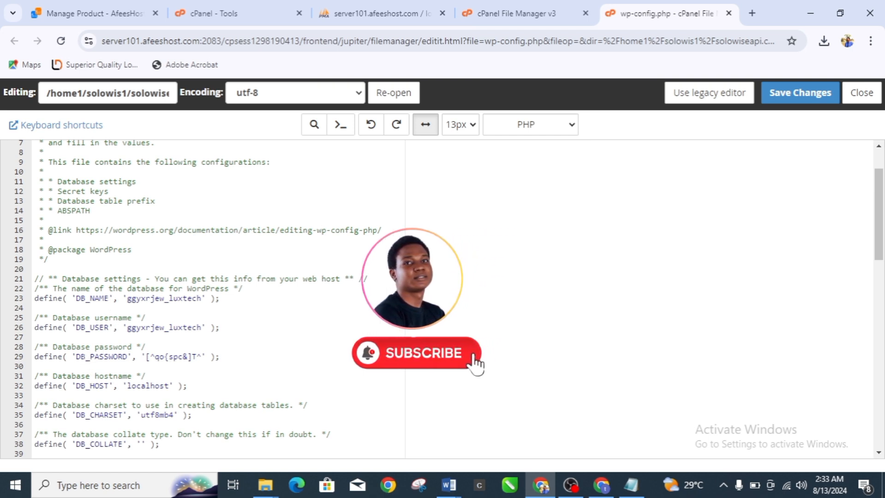
{"action": "scroll", "coordinate": [99, 396], "scroll_direction": "down", "scroll_amount": 2}
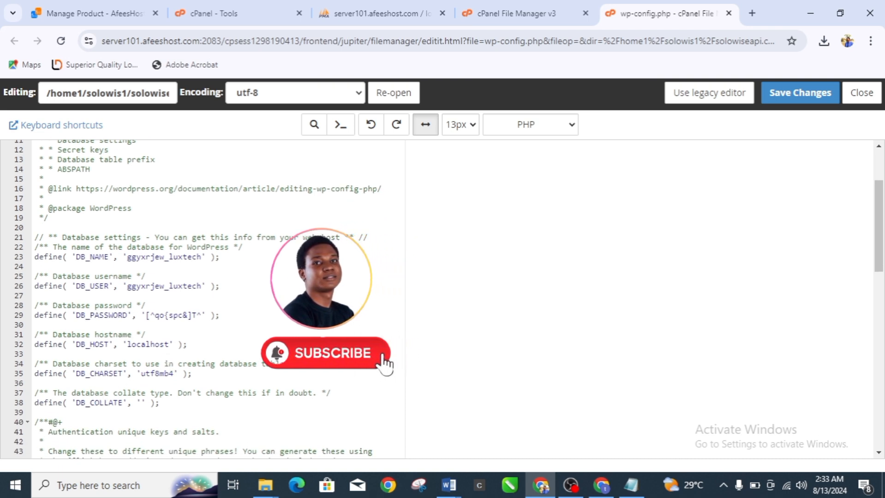
{"action": "scroll", "coordinate": [203, 300], "scroll_direction": "down", "scroll_amount": 4}
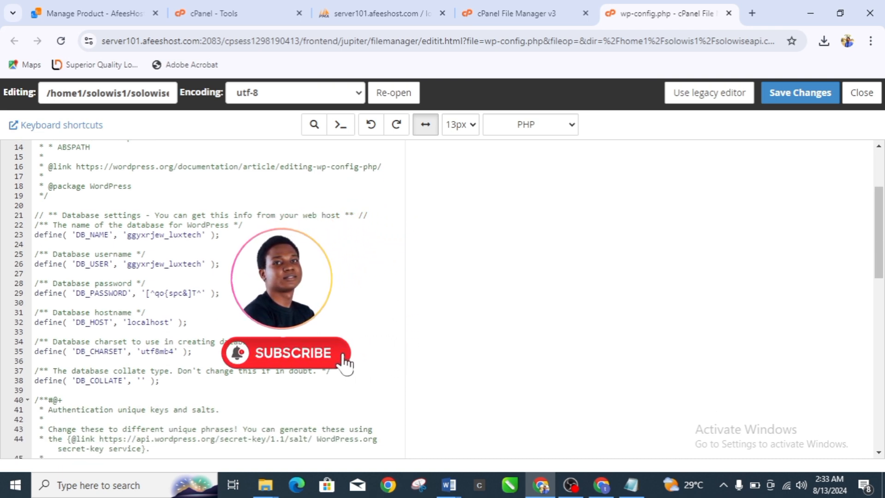
{"action": "scroll", "coordinate": [203, 300], "scroll_direction": "down", "scroll_amount": 3}
{"action": "scroll", "coordinate": [203, 300], "scroll_direction": "down", "scroll_amount": 8}
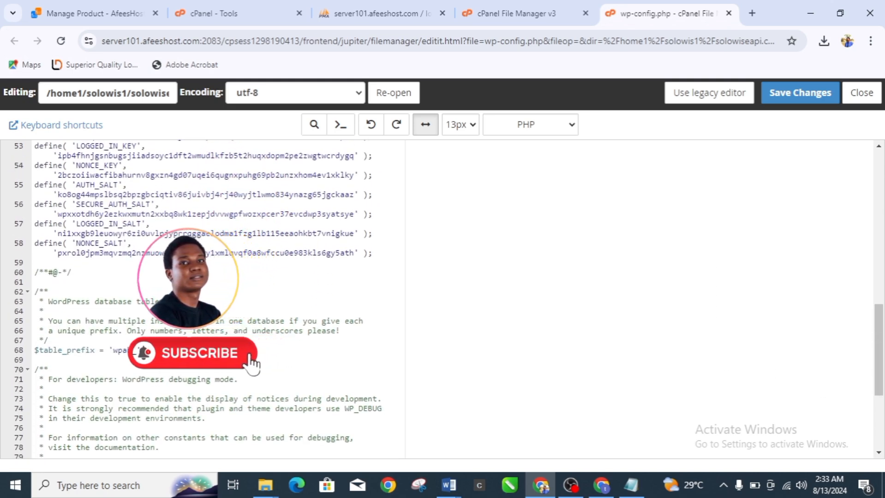
{"action": "scroll", "coordinate": [130, 350], "scroll_direction": "down", "scroll_amount": 4}
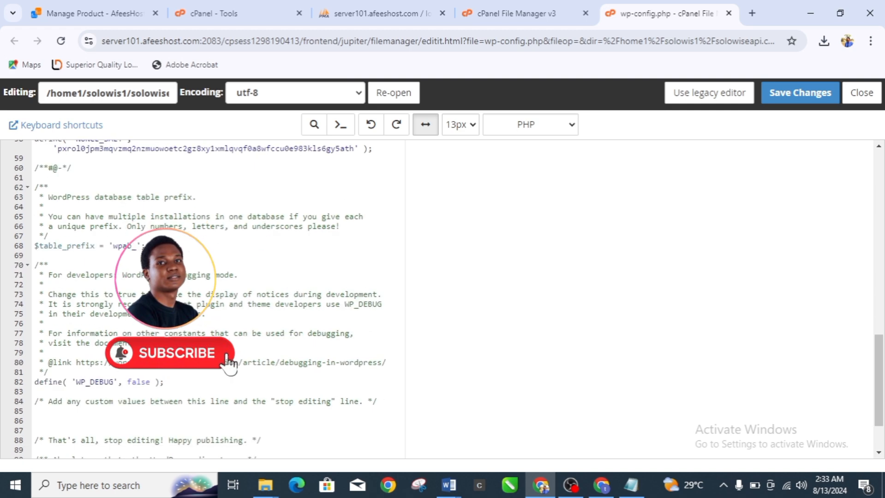
{"action": "scroll", "coordinate": [217, 299], "scroll_direction": "up", "scroll_amount": 13}
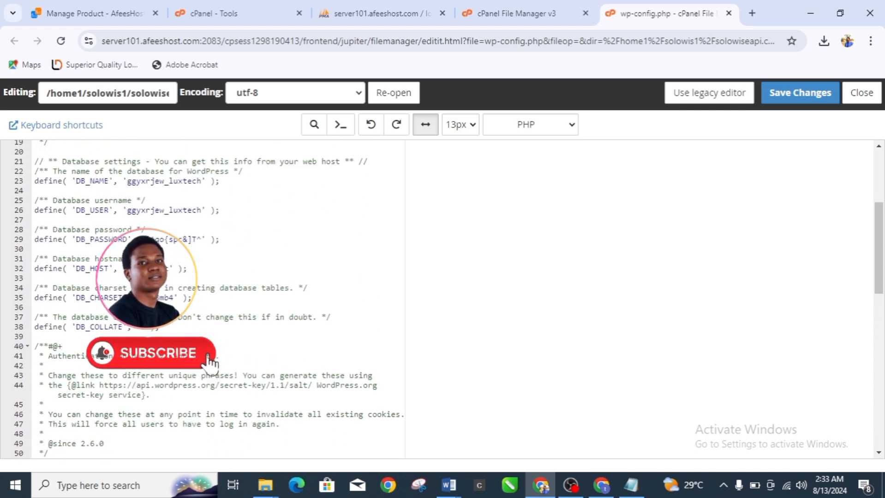
{"action": "scroll", "coordinate": [217, 300], "scroll_direction": "up", "scroll_amount": 4}
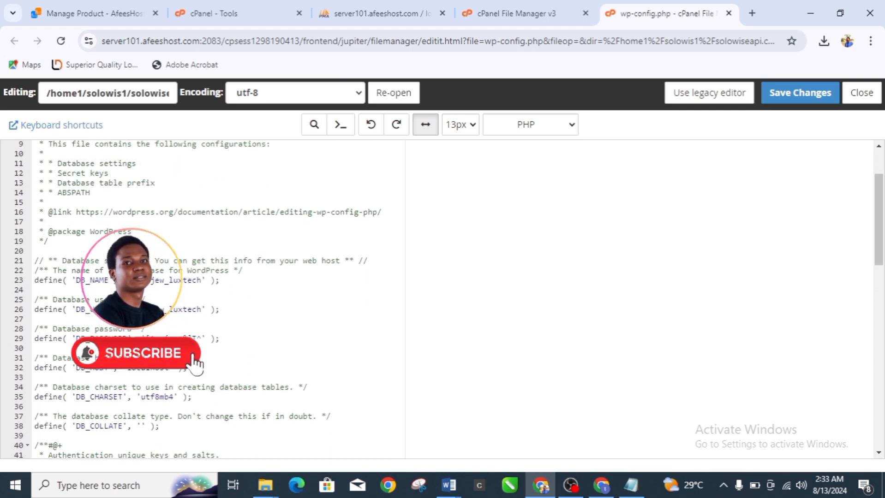
{"action": "scroll", "coordinate": [216, 300], "scroll_direction": "up", "scroll_amount": 1}
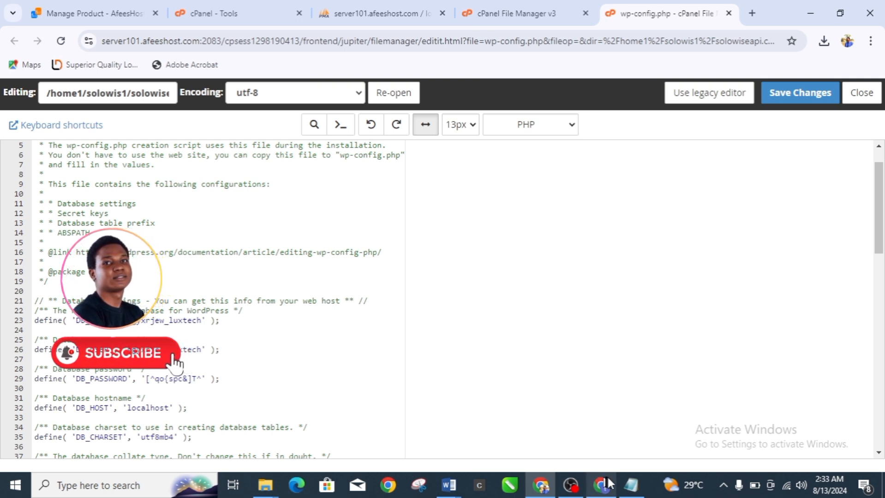
- Set both DB_NAME and DB_USER in wp-config.php to solowis1_solowiseapi, as recorded in the Notepad note
{"action": "left_click", "coordinate": [621, 483]}
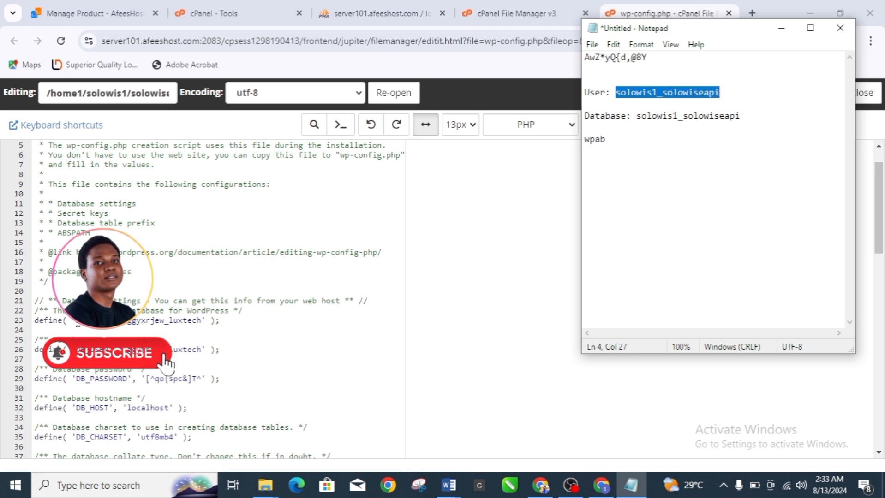
{"action": "left_click", "coordinate": [126, 324]}
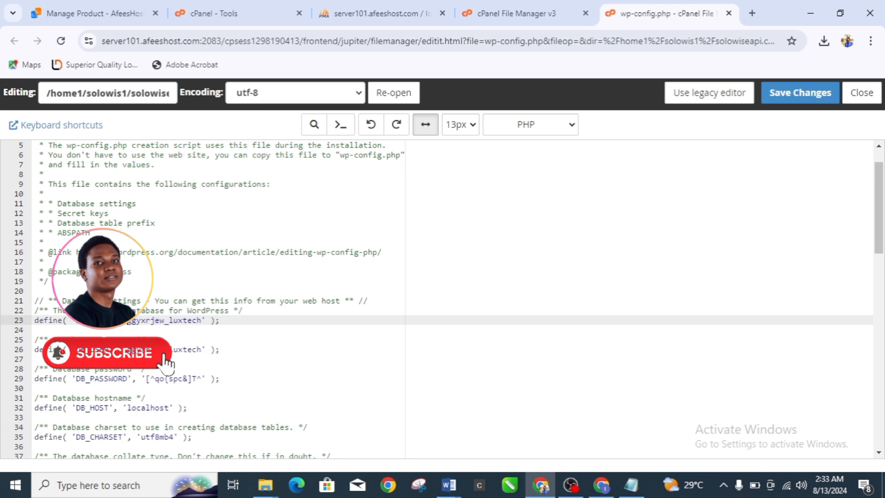
{"action": "key", "text": "shift+End"}
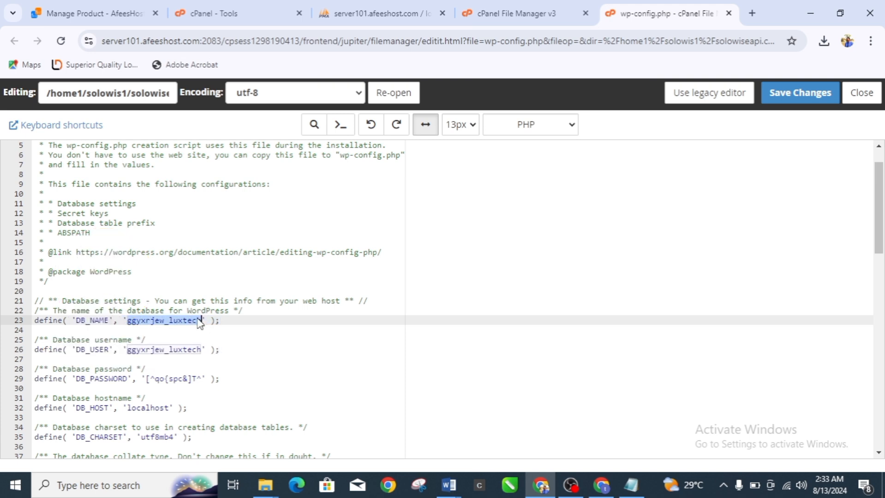
{"action": "double_click", "coordinate": [155, 349]}
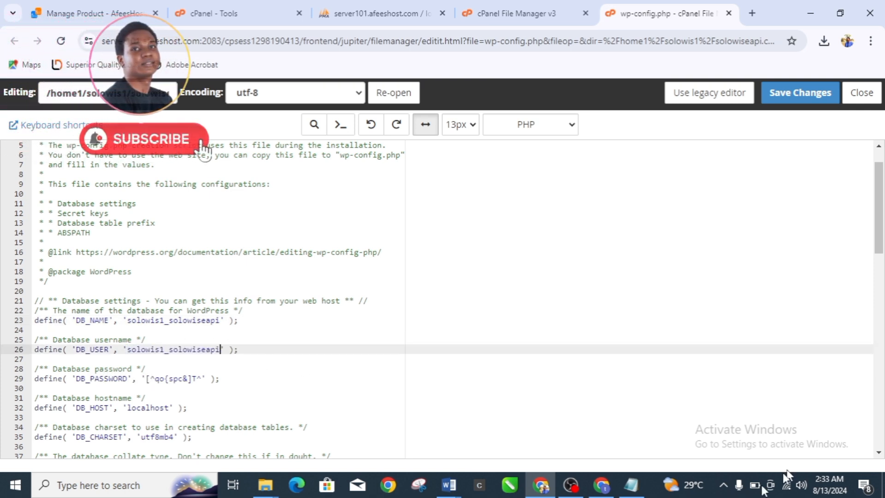
- Copy the database password from the Notepad note into the DB_PASSWORD value and save wp-config.php
{"action": "left_click", "coordinate": [620, 490]}
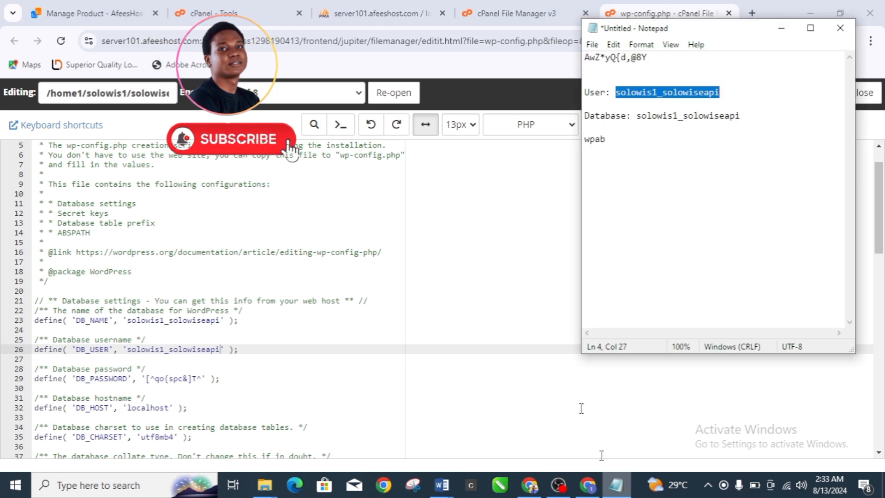
{"action": "left_click_drag", "start_coordinate": [626, 57], "coordinate": [585, 57]}
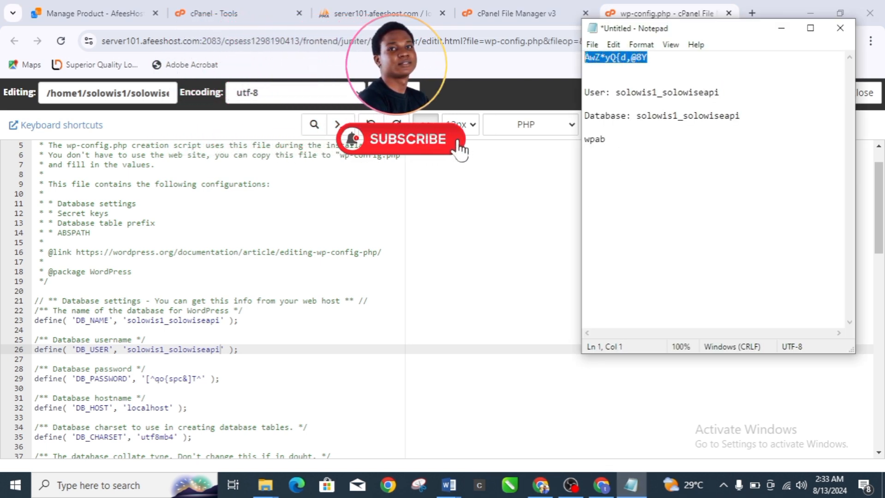
{"action": "double_click", "coordinate": [176, 378]}
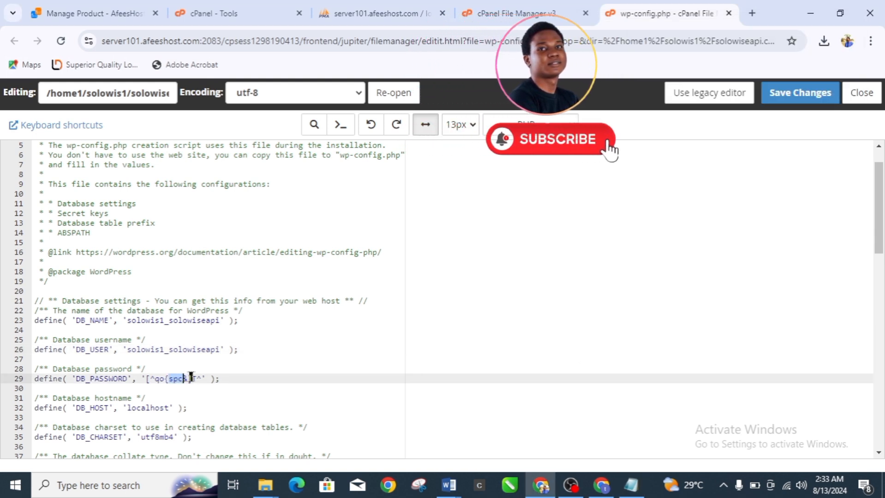
{"action": "left_click_drag", "start_coordinate": [202, 377], "coordinate": [155, 377]}
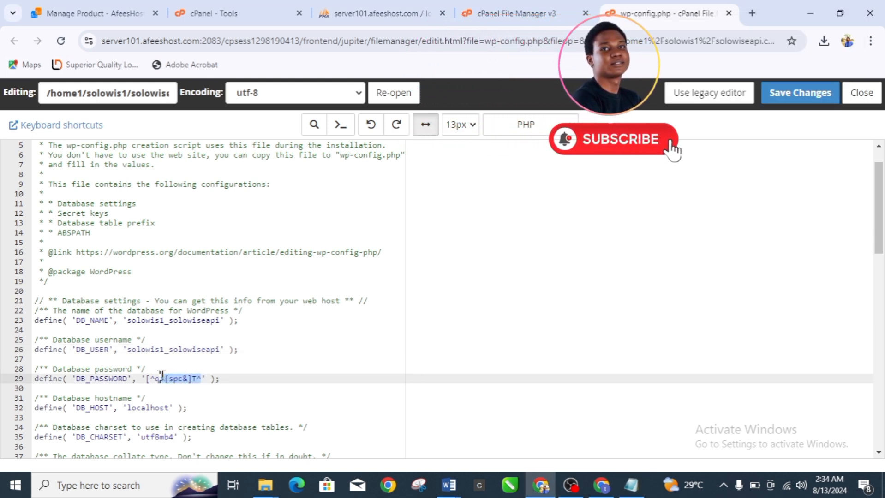
{"action": "key", "text": "ctrl+v"}
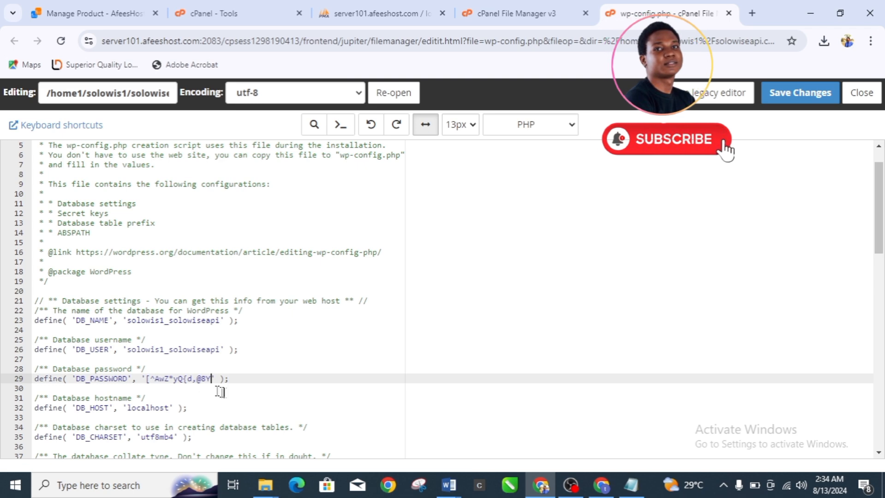
{"action": "scroll", "coordinate": [219, 392], "scroll_direction": "down", "scroll_amount": 3}
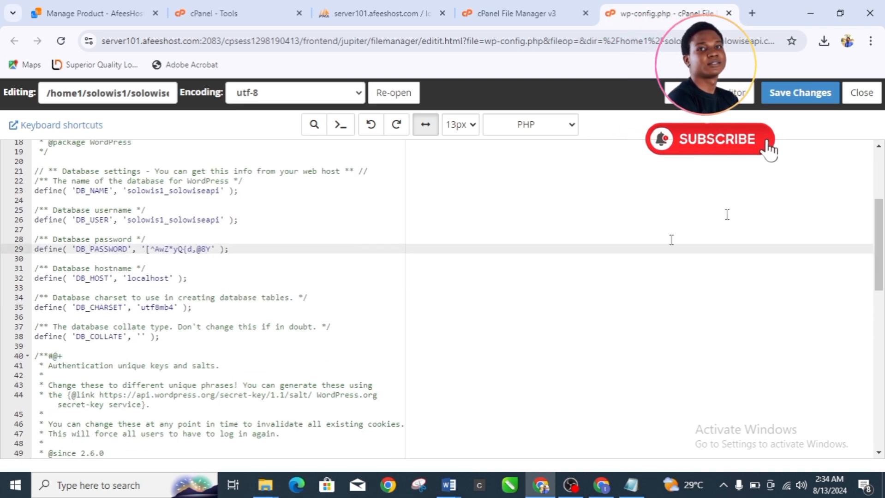
{"action": "left_click", "coordinate": [818, 97]}
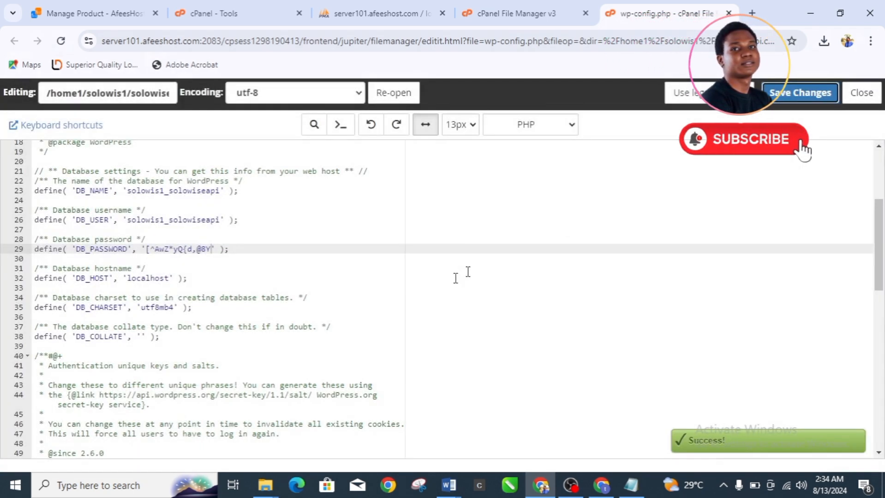